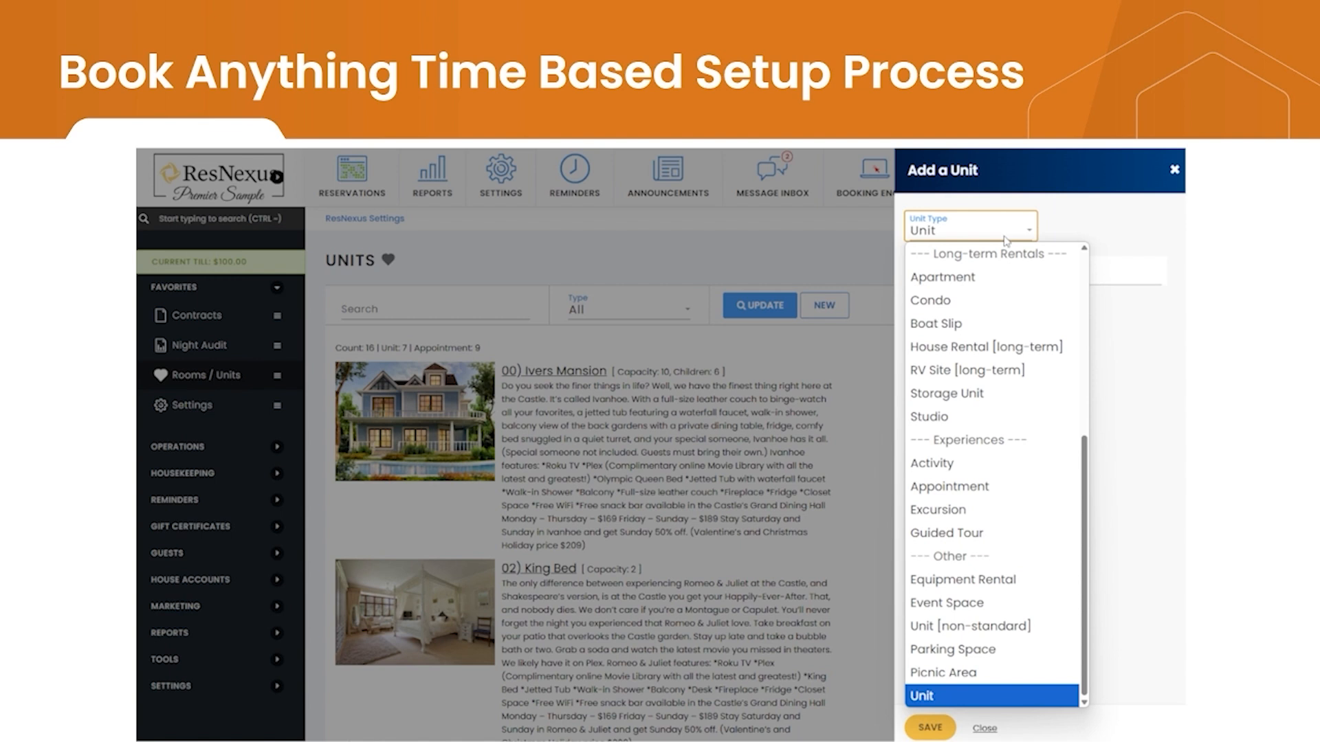
- Create an Appointment unit with unit number C01) and the name Culinary Class
left_click(974, 487)
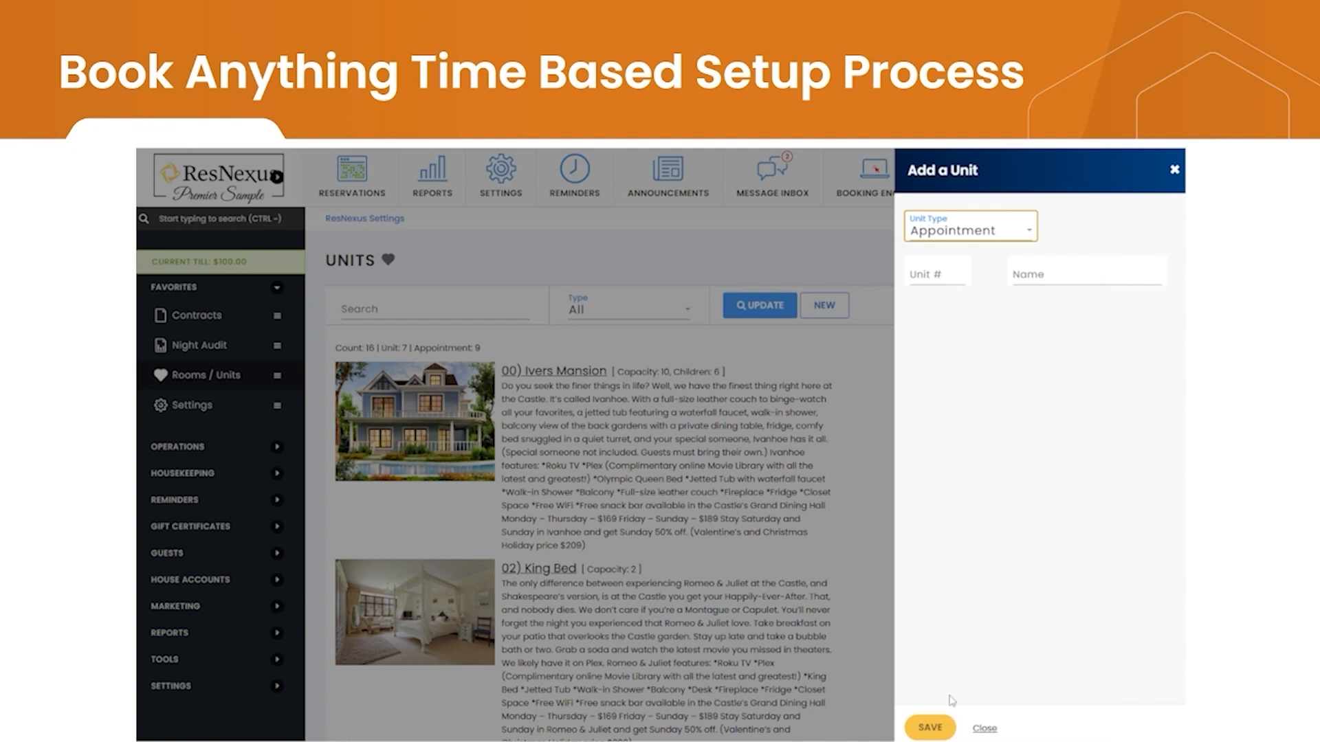
left_click(942, 275)
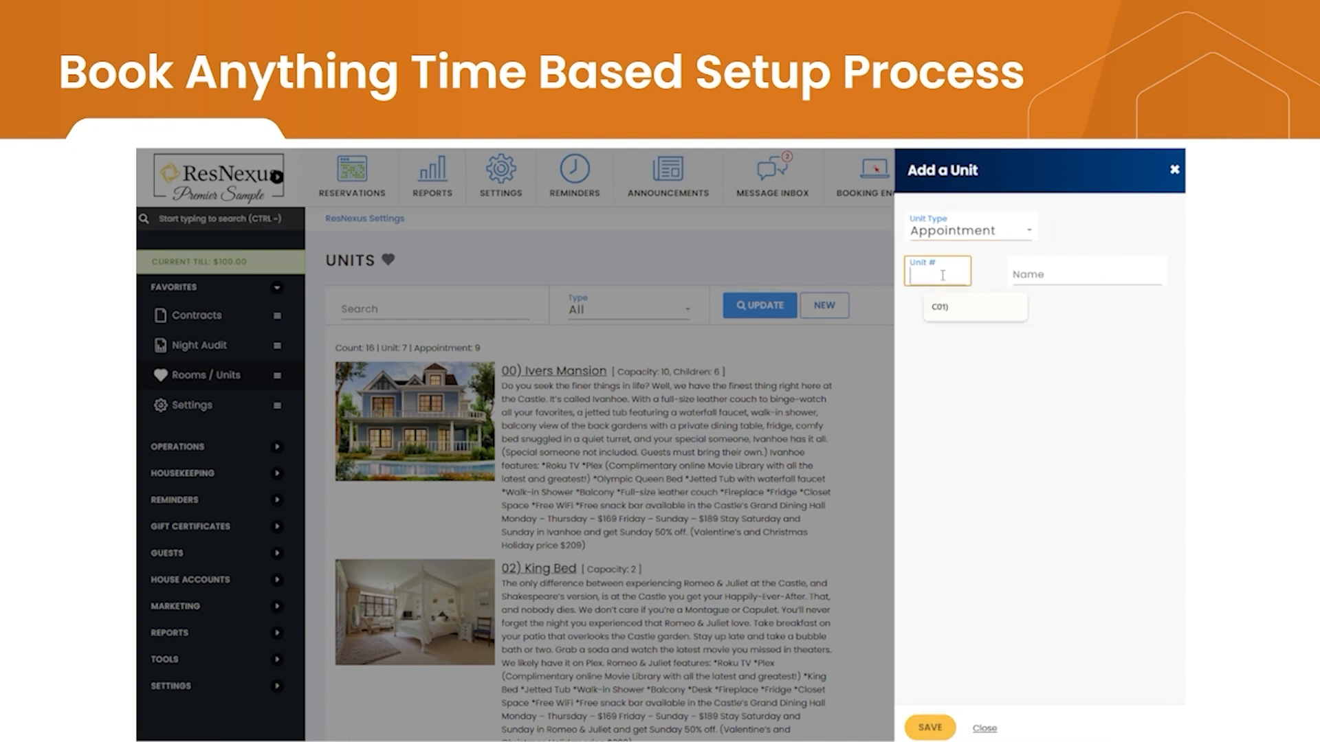
type("C01)")
left_click(1049, 278)
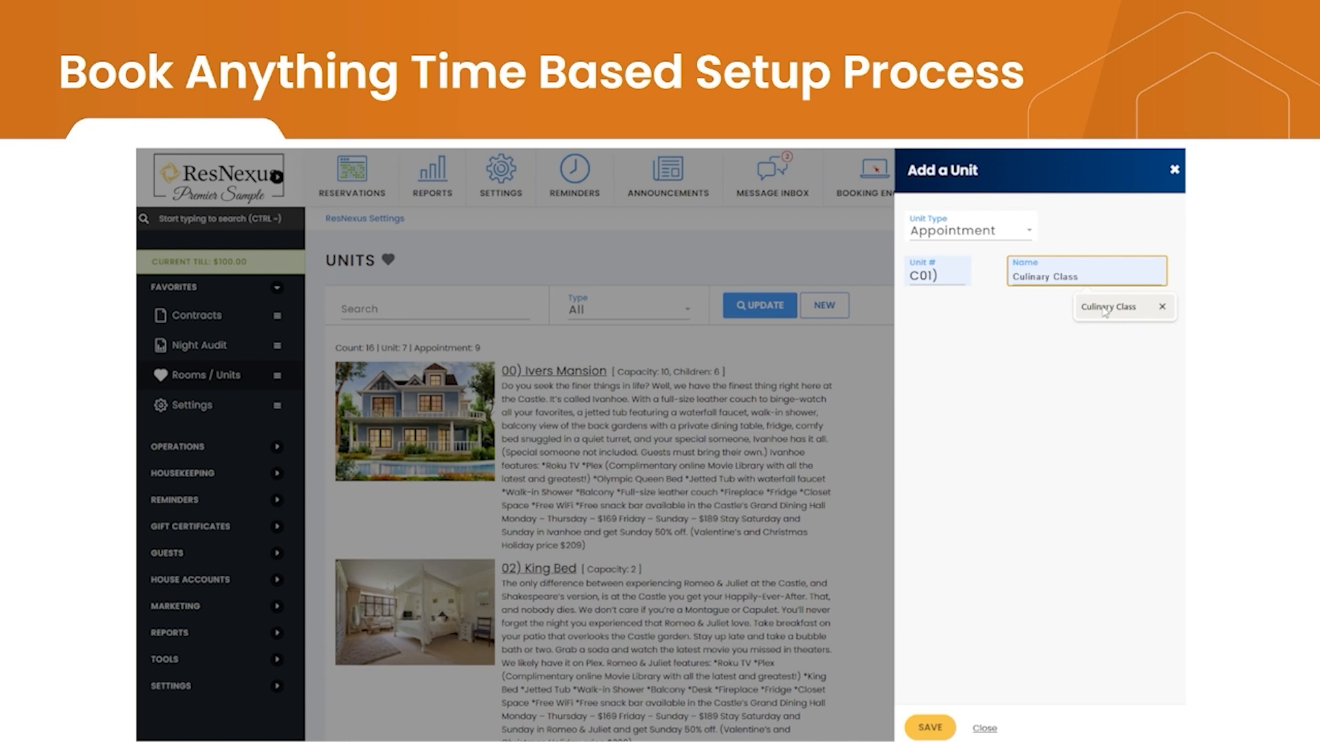
left_click(1105, 310)
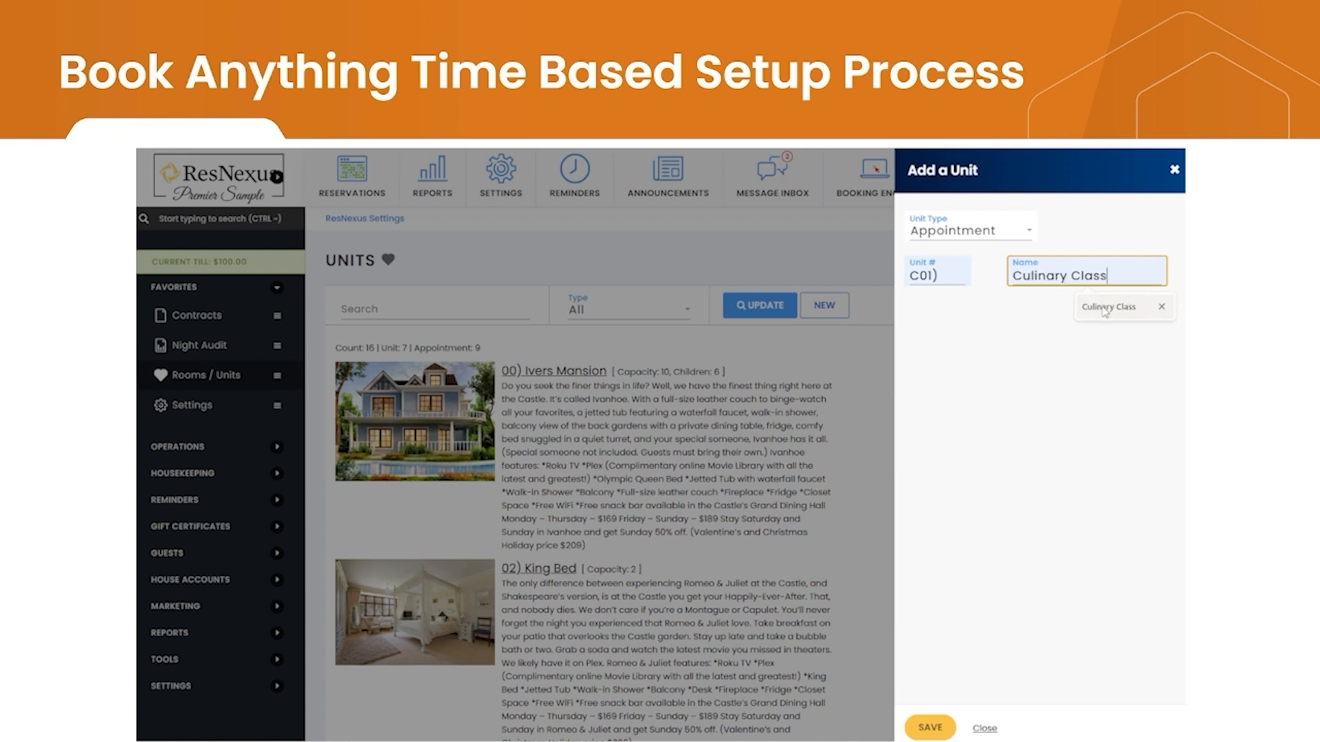
left_click(936, 730)
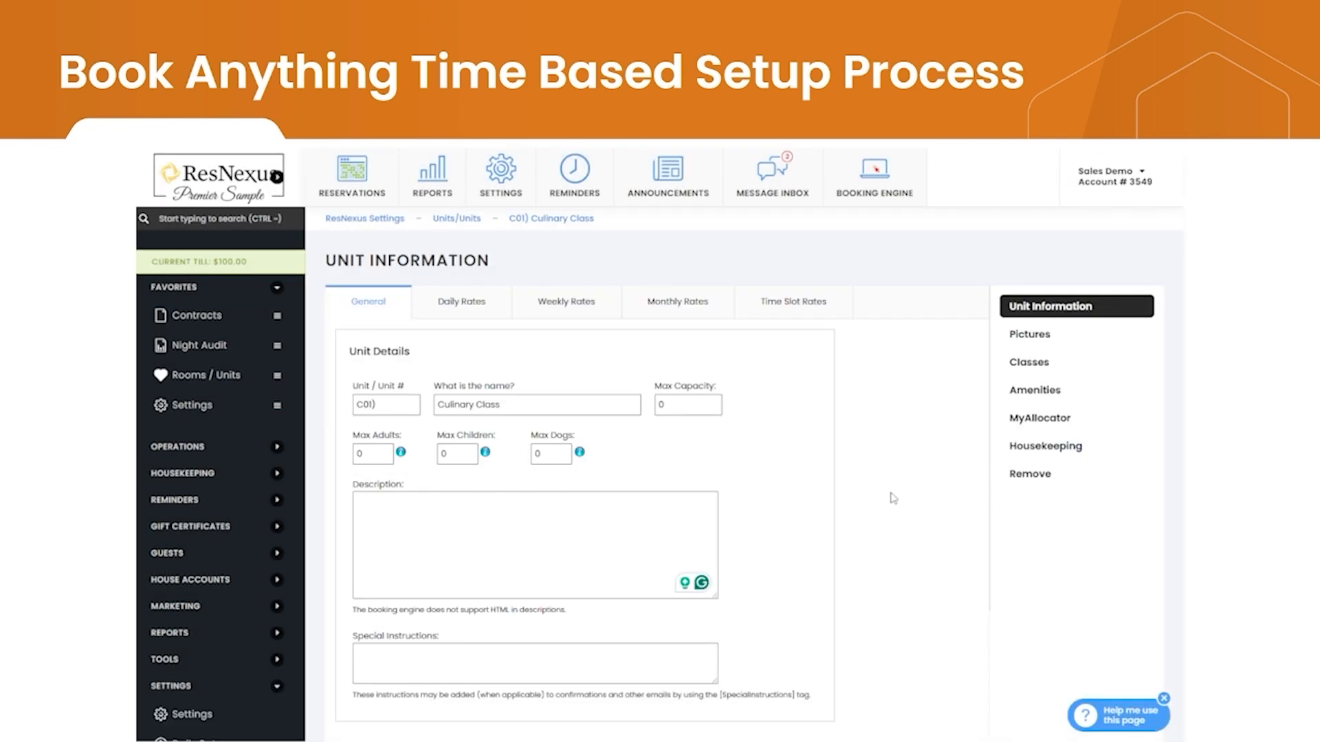
- Set the unit's max capacity to 10, max adults to 10 and max children to 9, and fill in the culinary classes description
left_click(661, 405)
type("10")
key("Tab")
type("10")
key("Tab")
type("9")
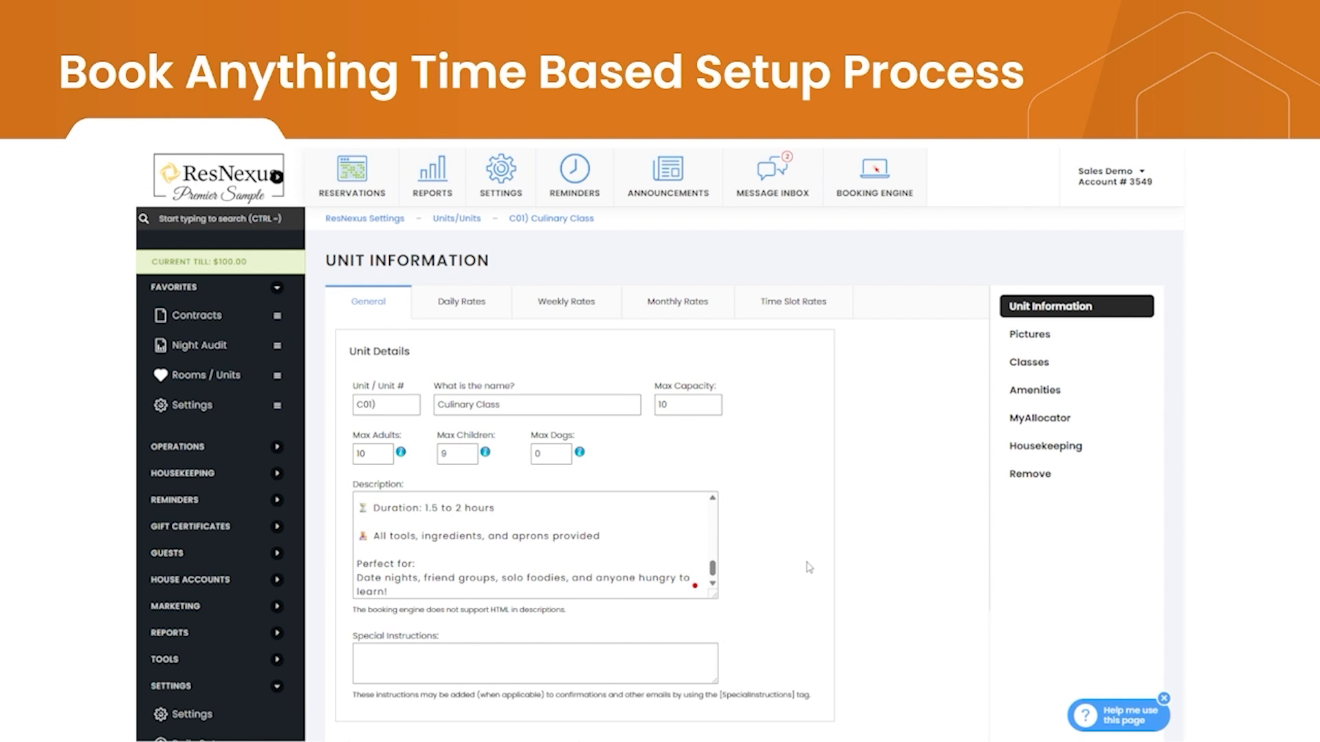
- Apply the 5.000% Occupancy Tax to the Culinary Class unit and save its information
scroll(808, 566, "down", 5)
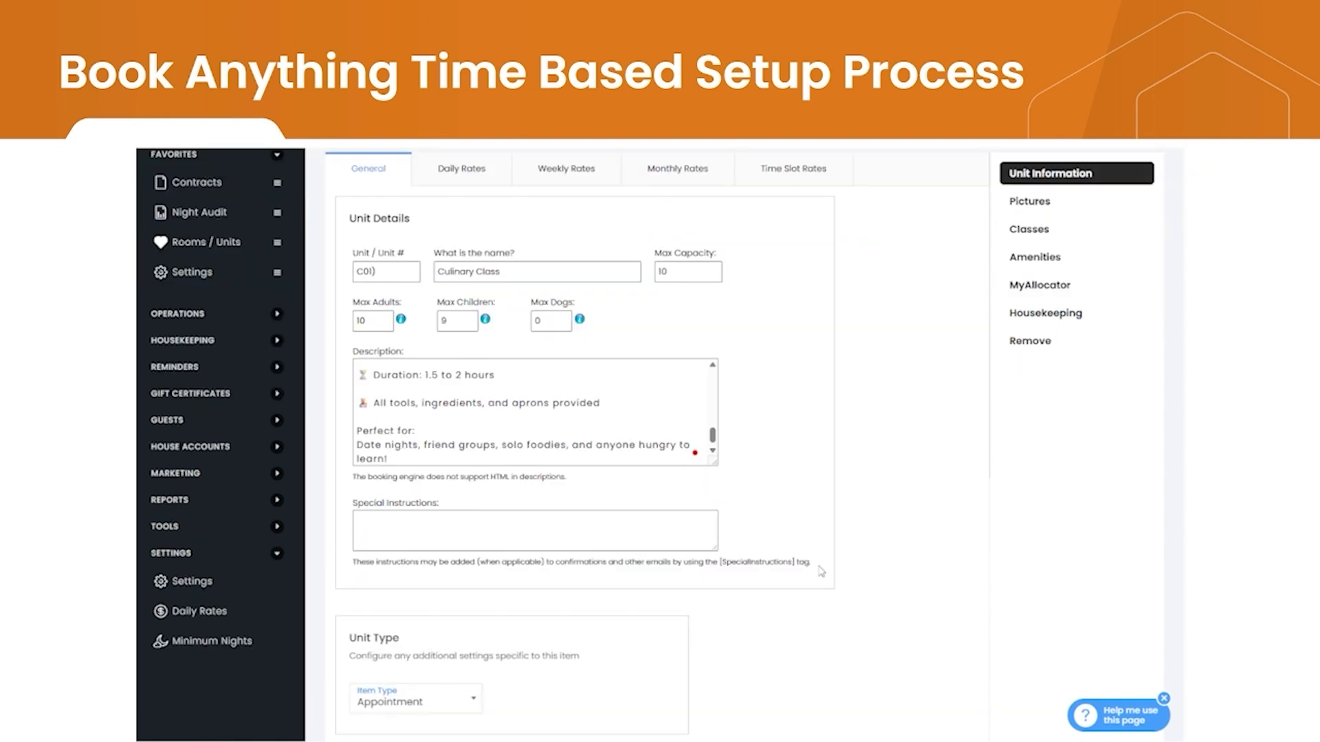
scroll(820, 571, "down", 8)
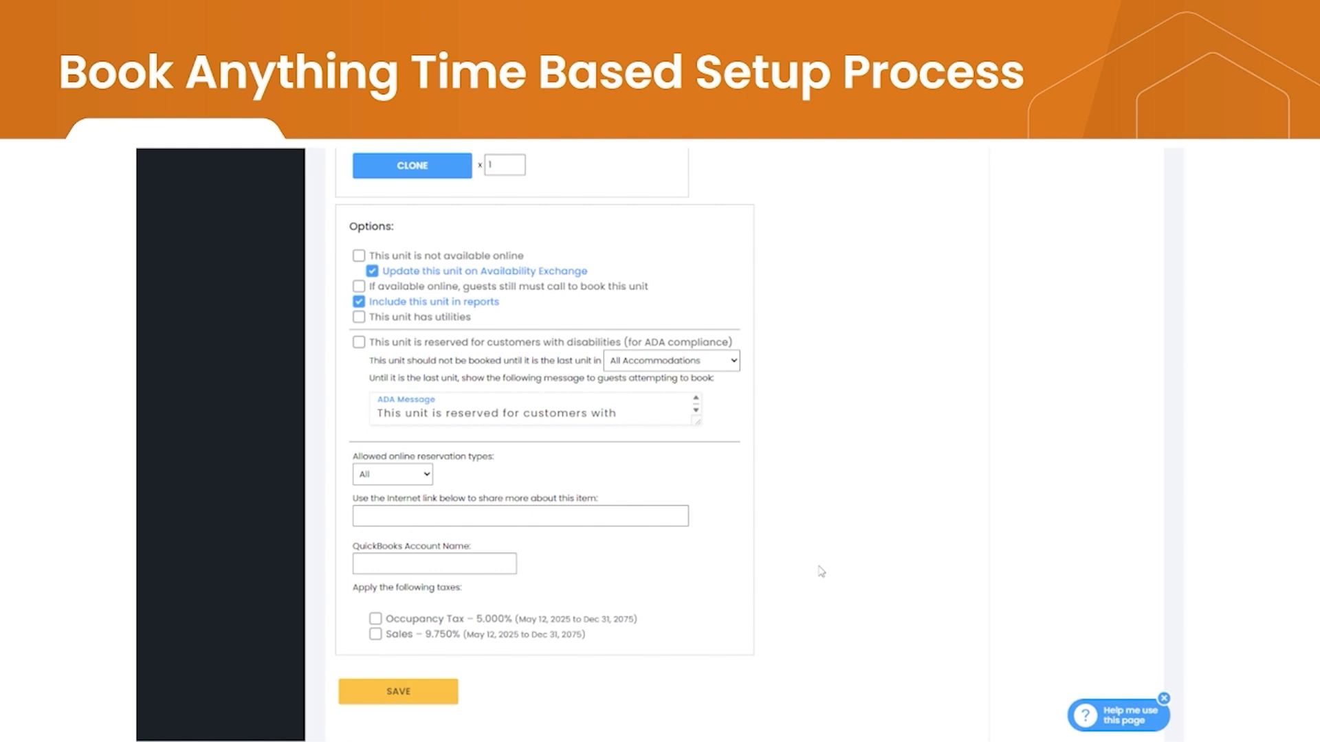
left_click(426, 623)
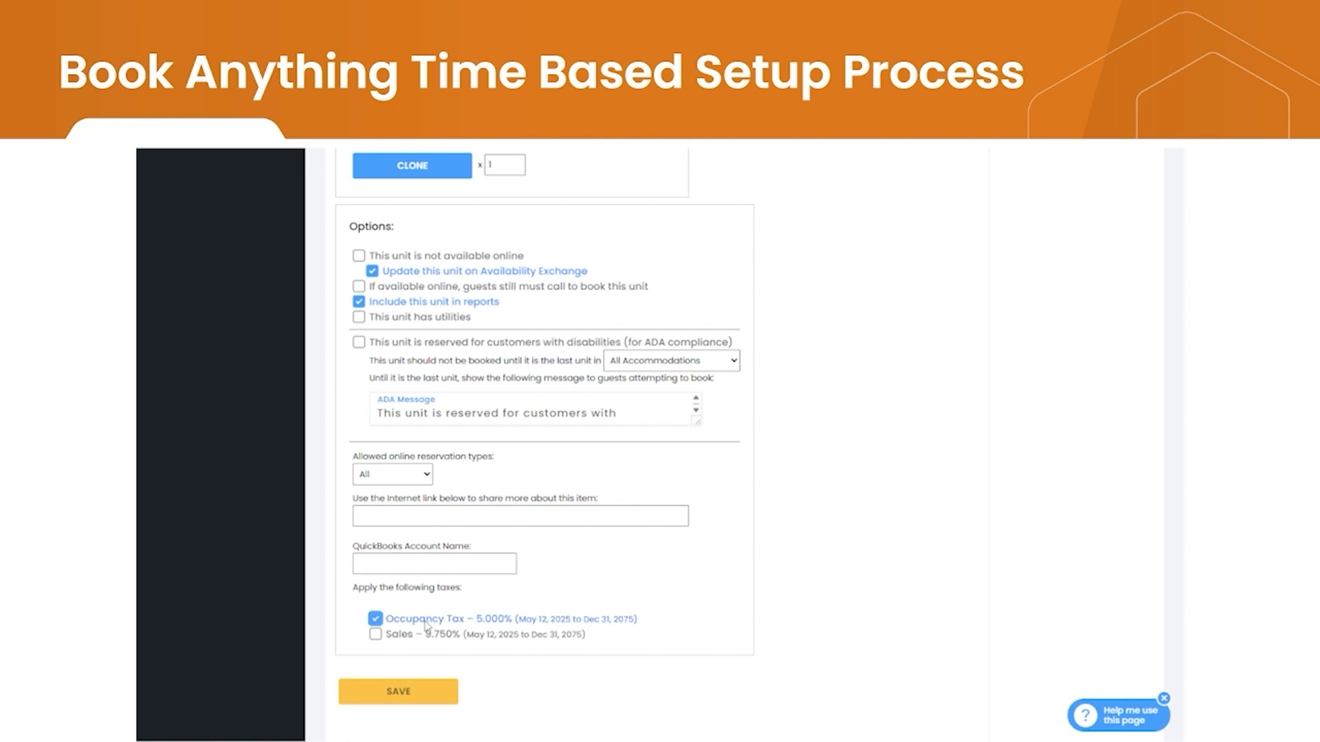
left_click(390, 691)
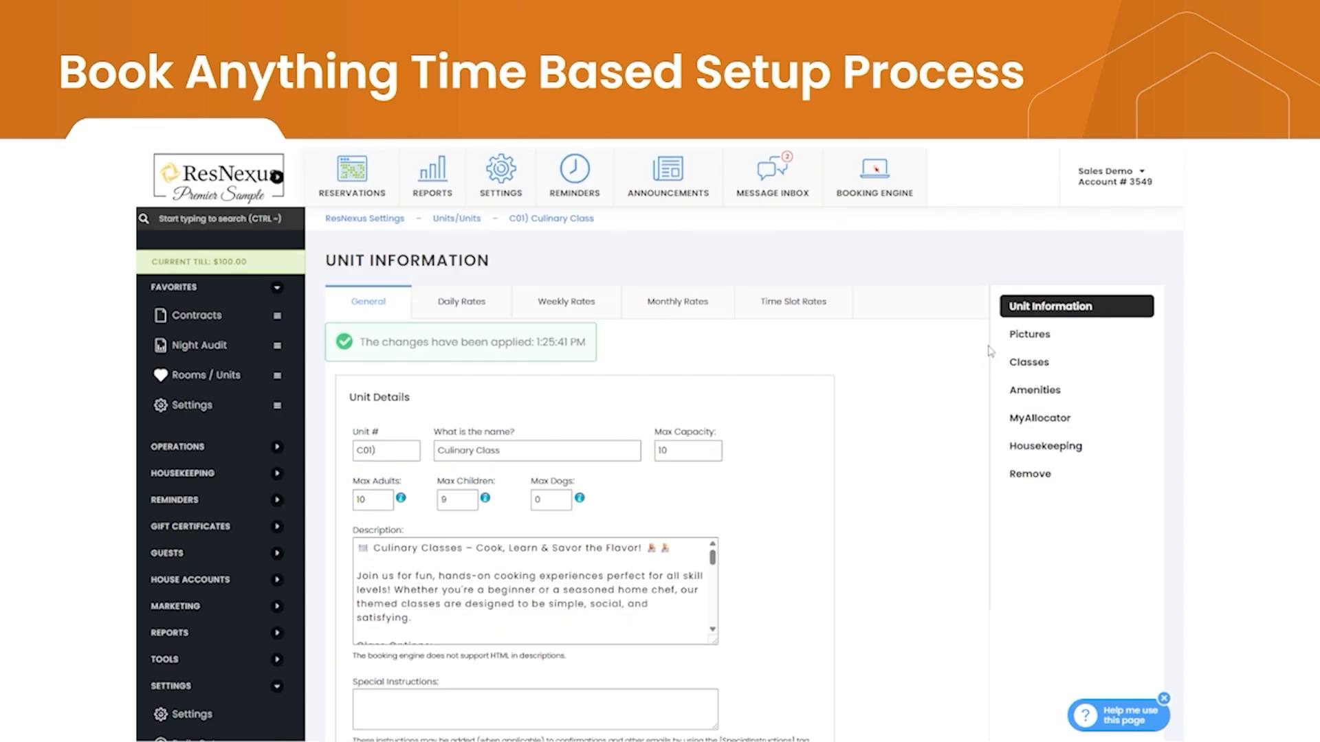
- Upload all eight food photos from the image folder to the Culinary Class unit's pictures
left_click(1034, 340)
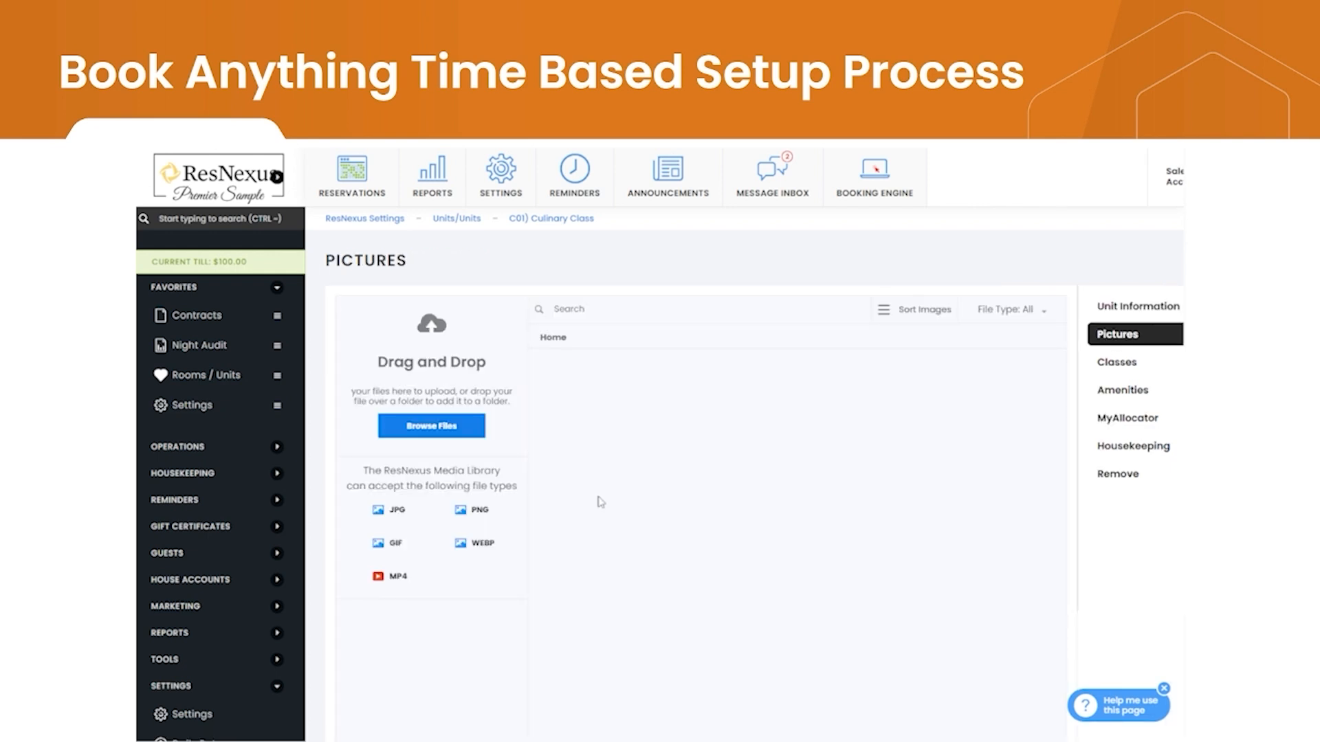
left_click(435, 433)
left_click_drag(283, 183, 978, 307)
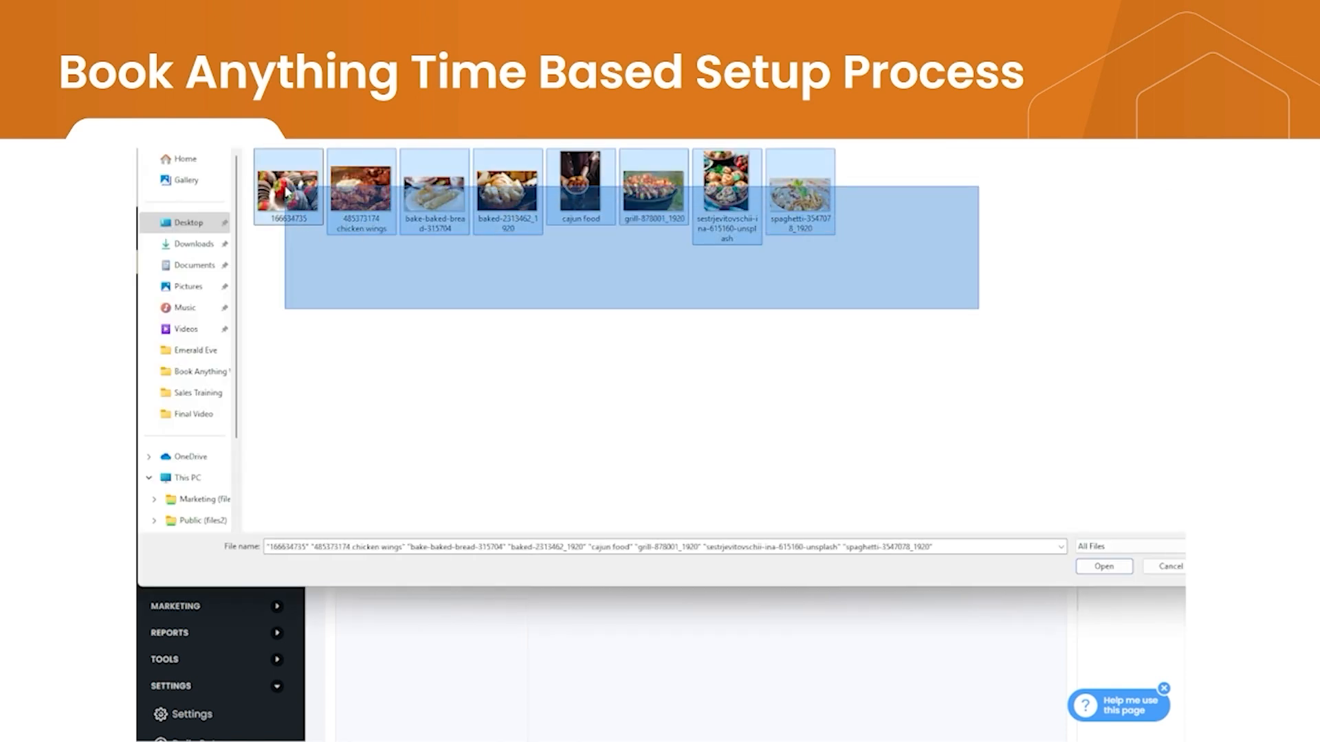
key("Return")
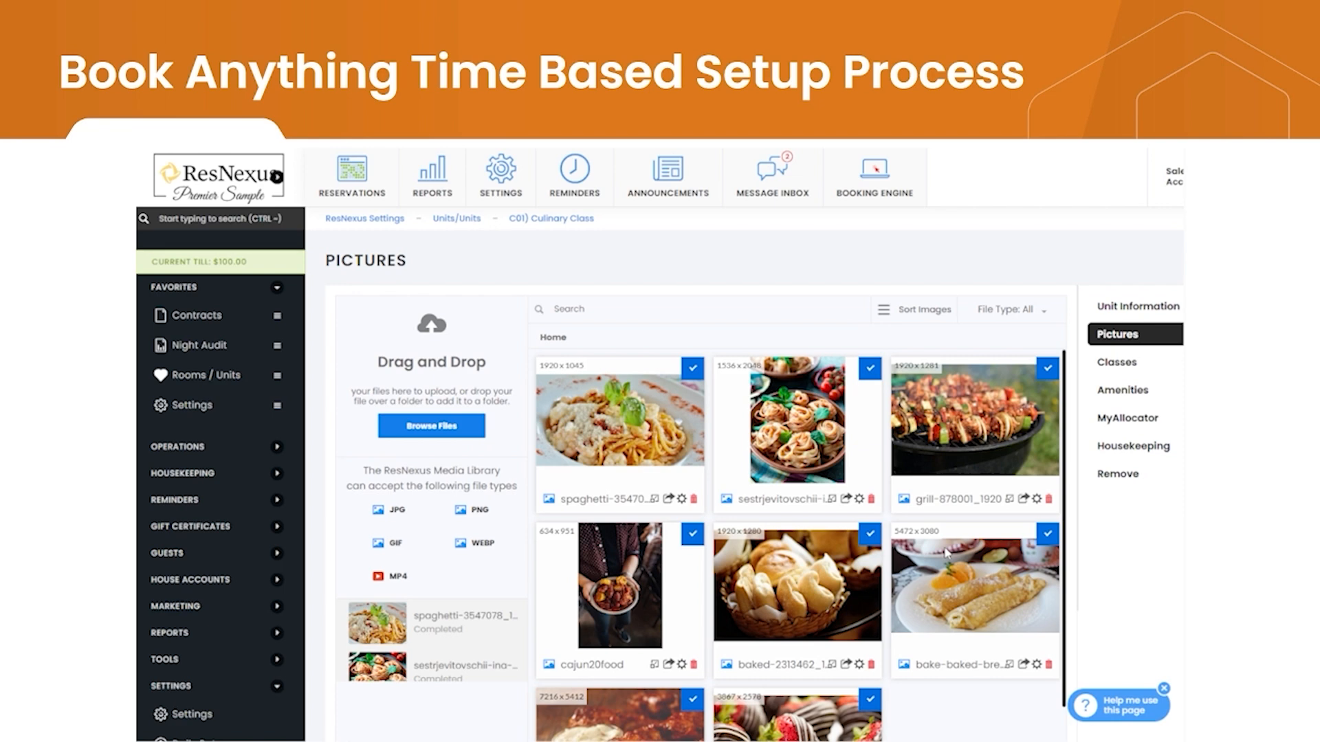
scroll(912, 551, "down", 1)
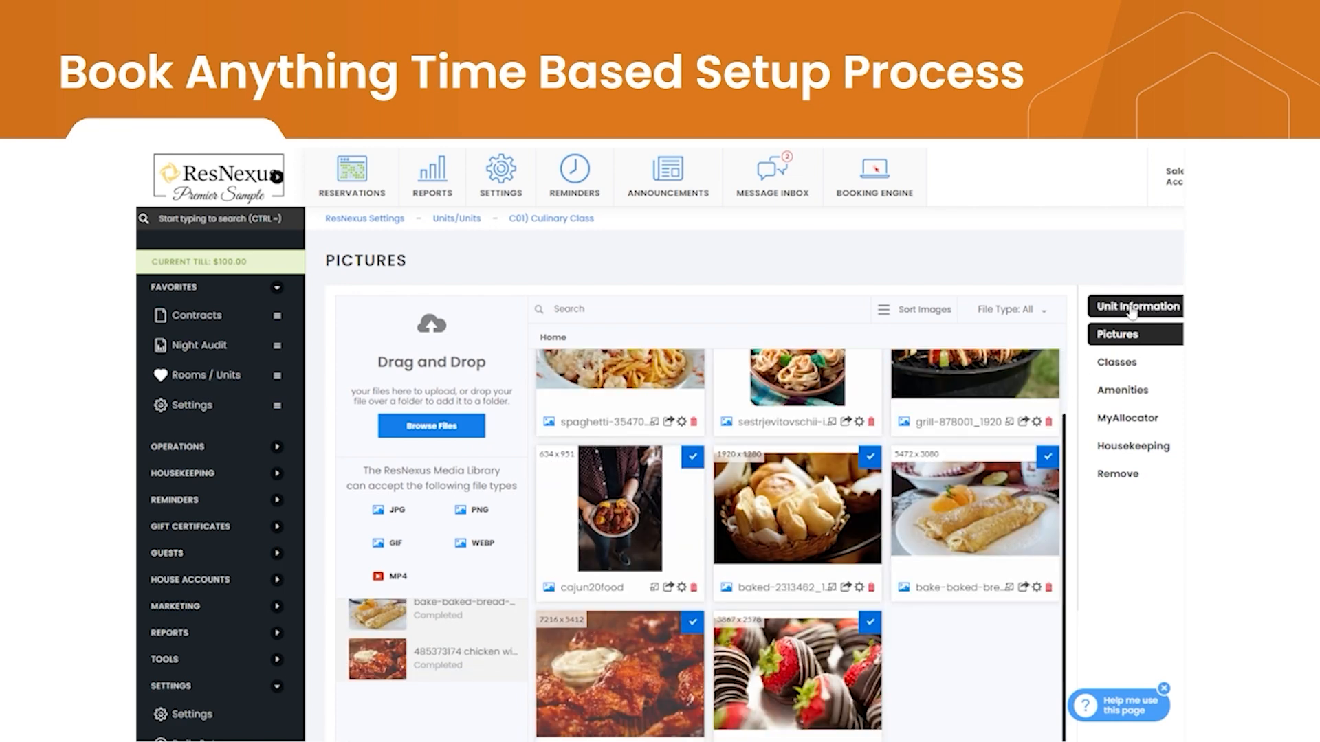
- Add a class named Culinary Classes in the unit's time slot rates
left_click(1132, 309)
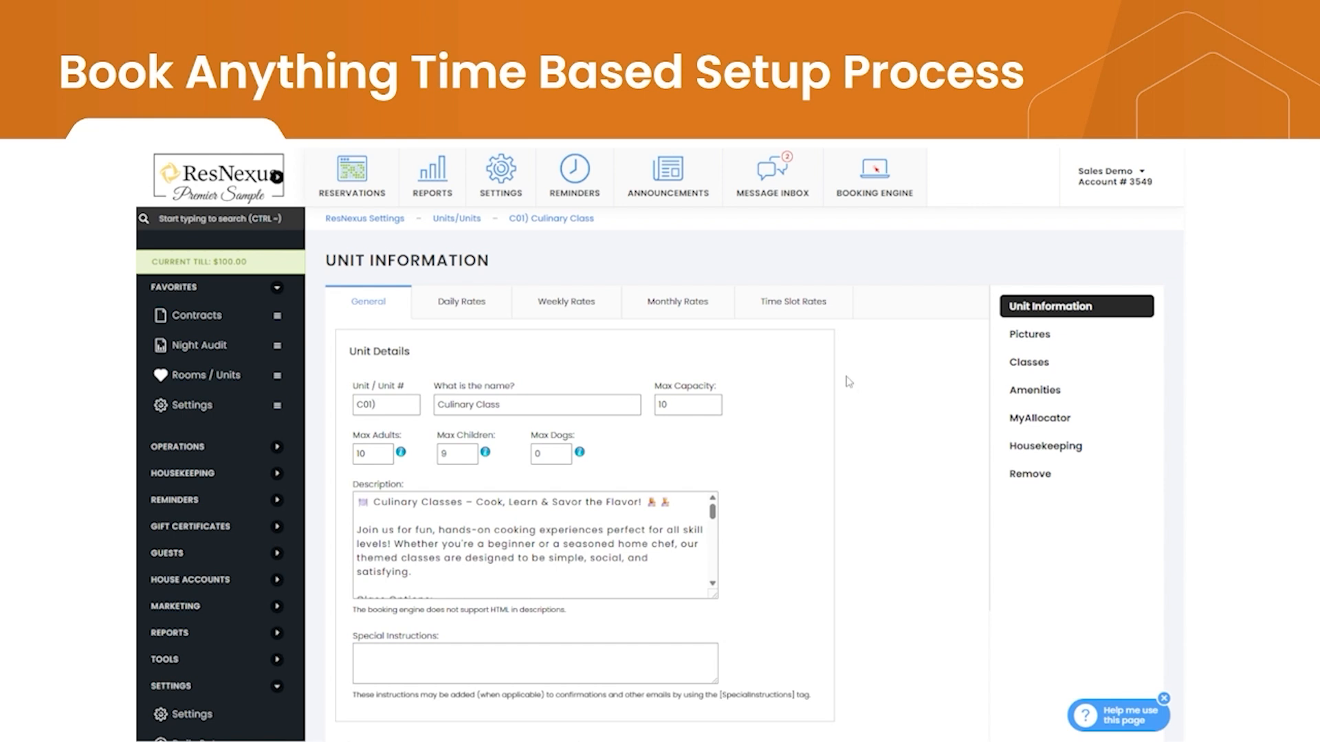
left_click(830, 309)
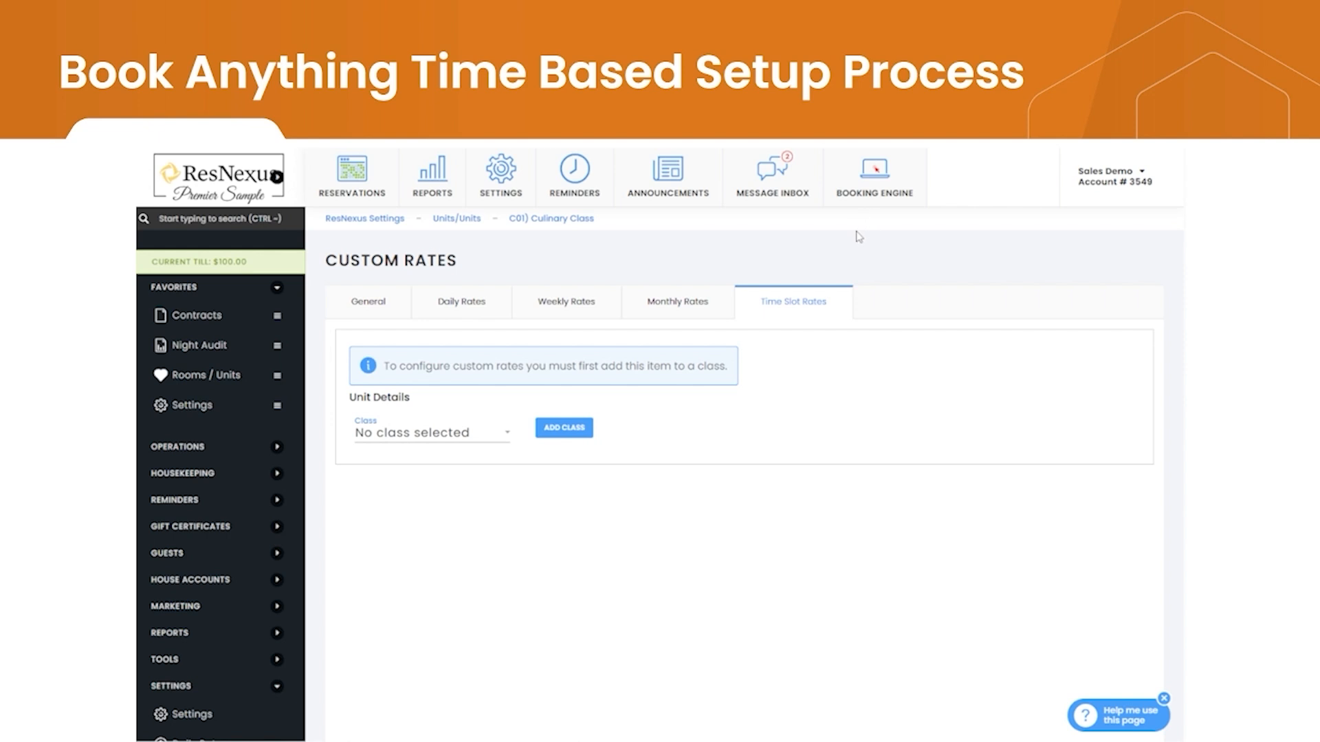
left_click(558, 434)
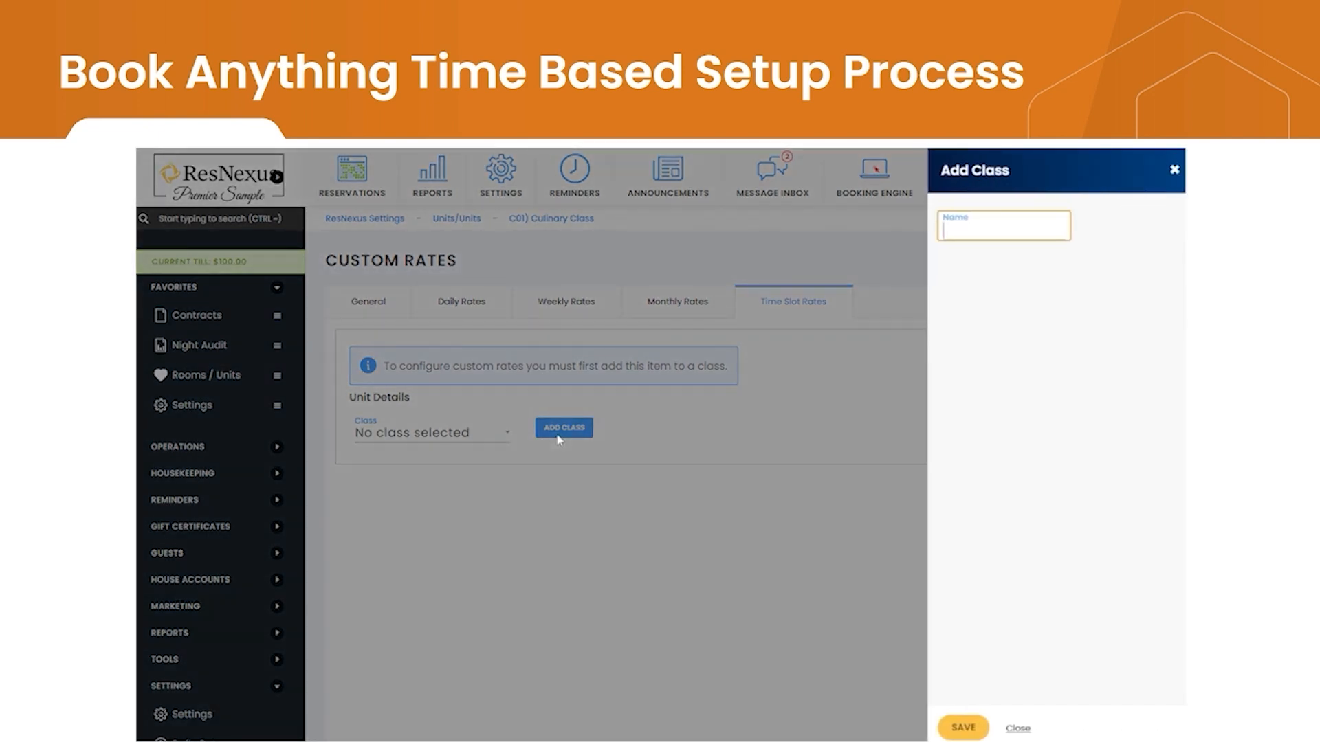
left_click(1041, 238)
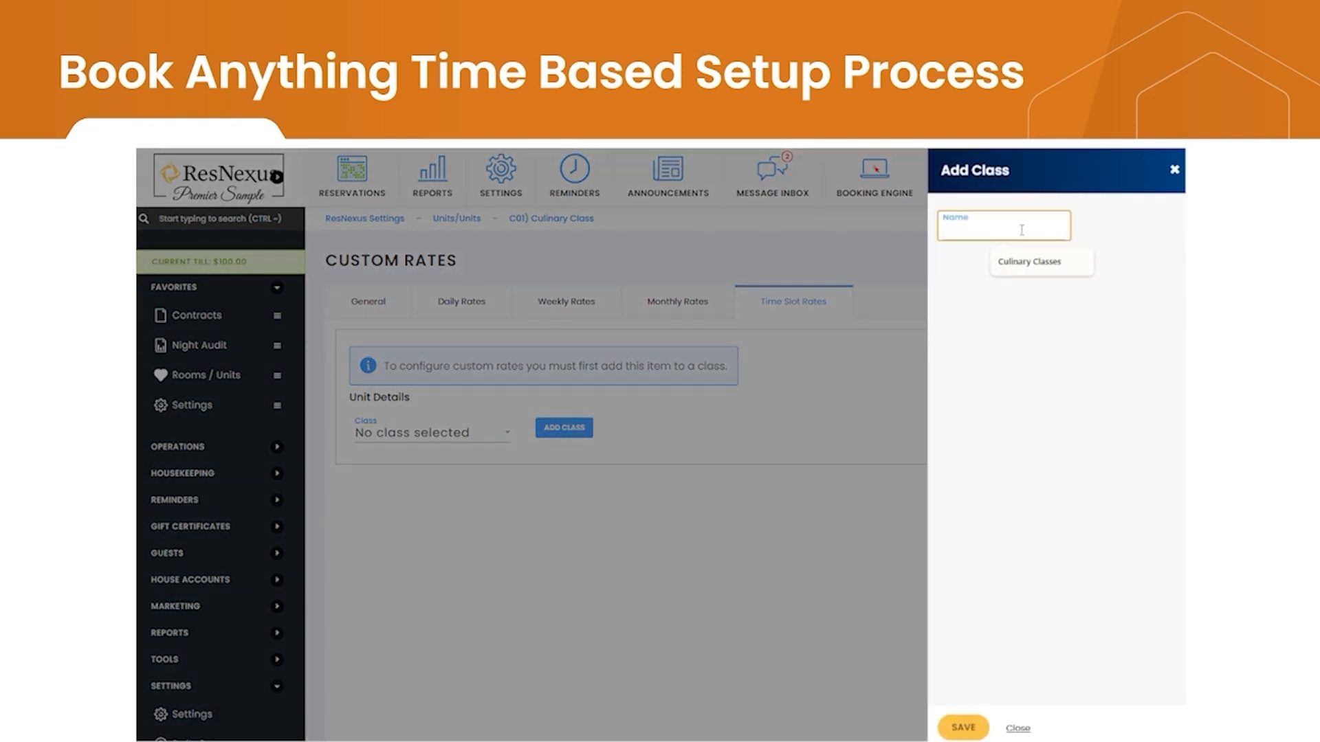
left_click(1034, 266)
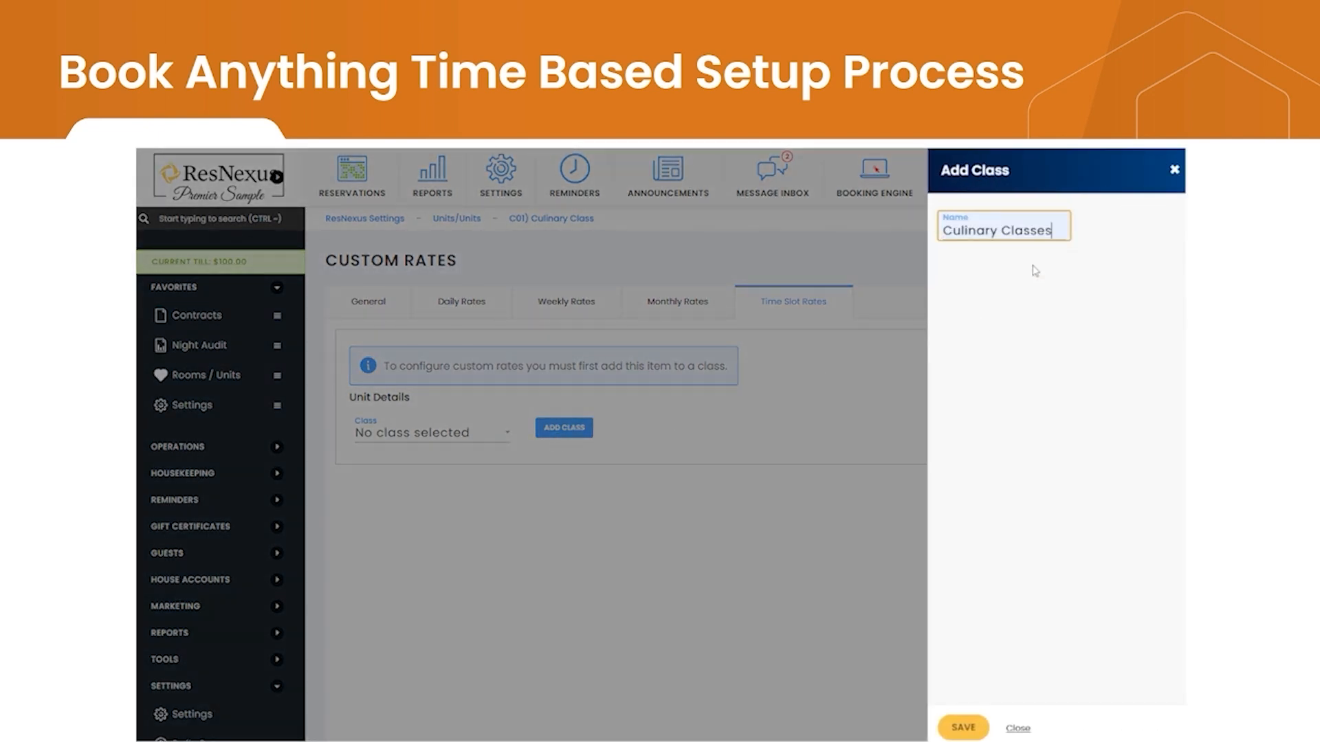
left_click(972, 729)
- Enable collecting the number of guests in the booking options while pricing per time slot
scroll(826, 499, "down", 2)
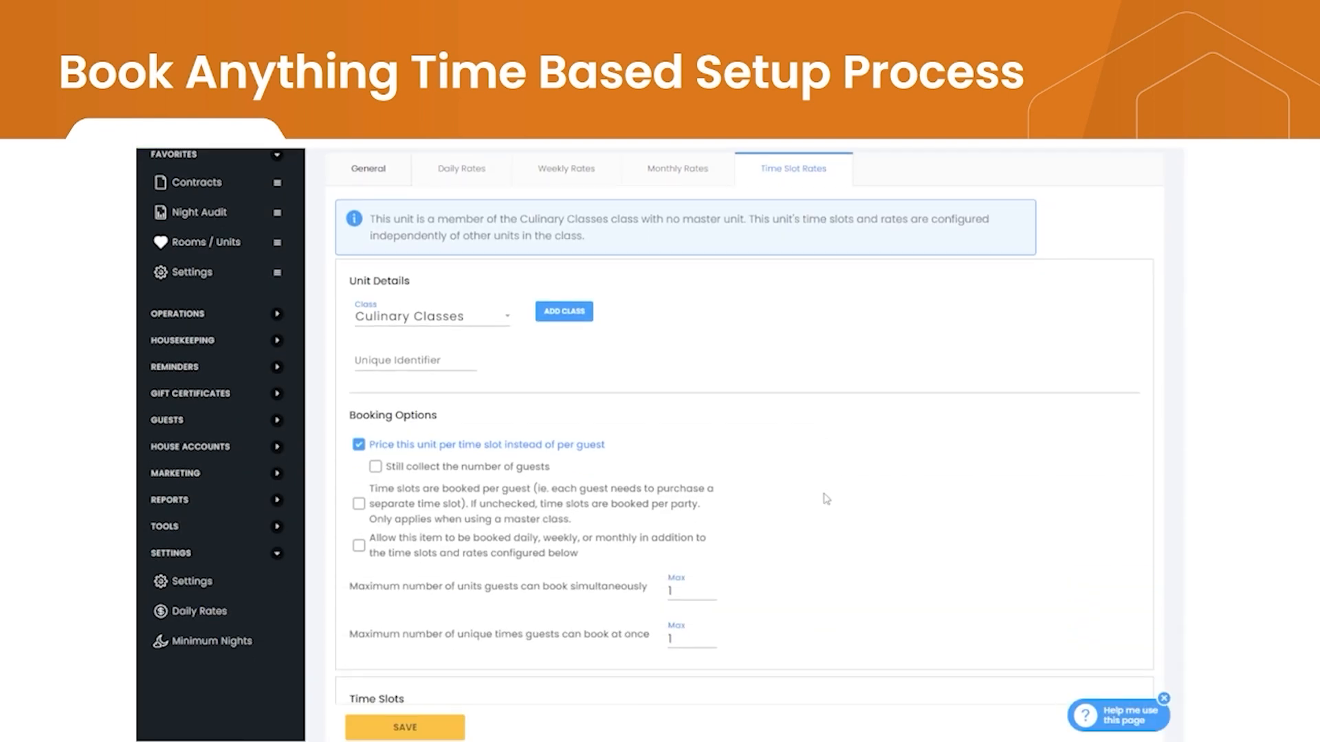
scroll(826, 499, "down", 1)
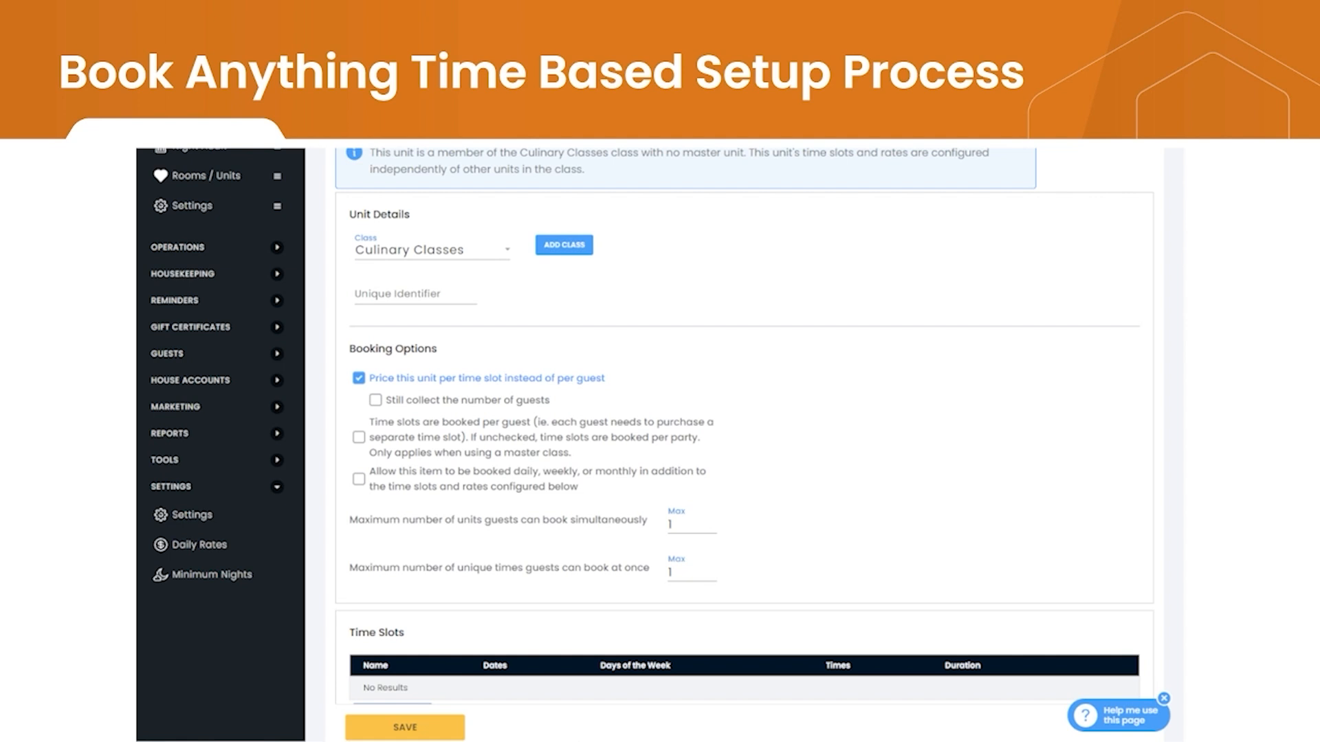
left_click(429, 402)
- Add a time slot named Pasta Night Class with a start date of 5/1/2025
scroll(422, 416, "down", 3)
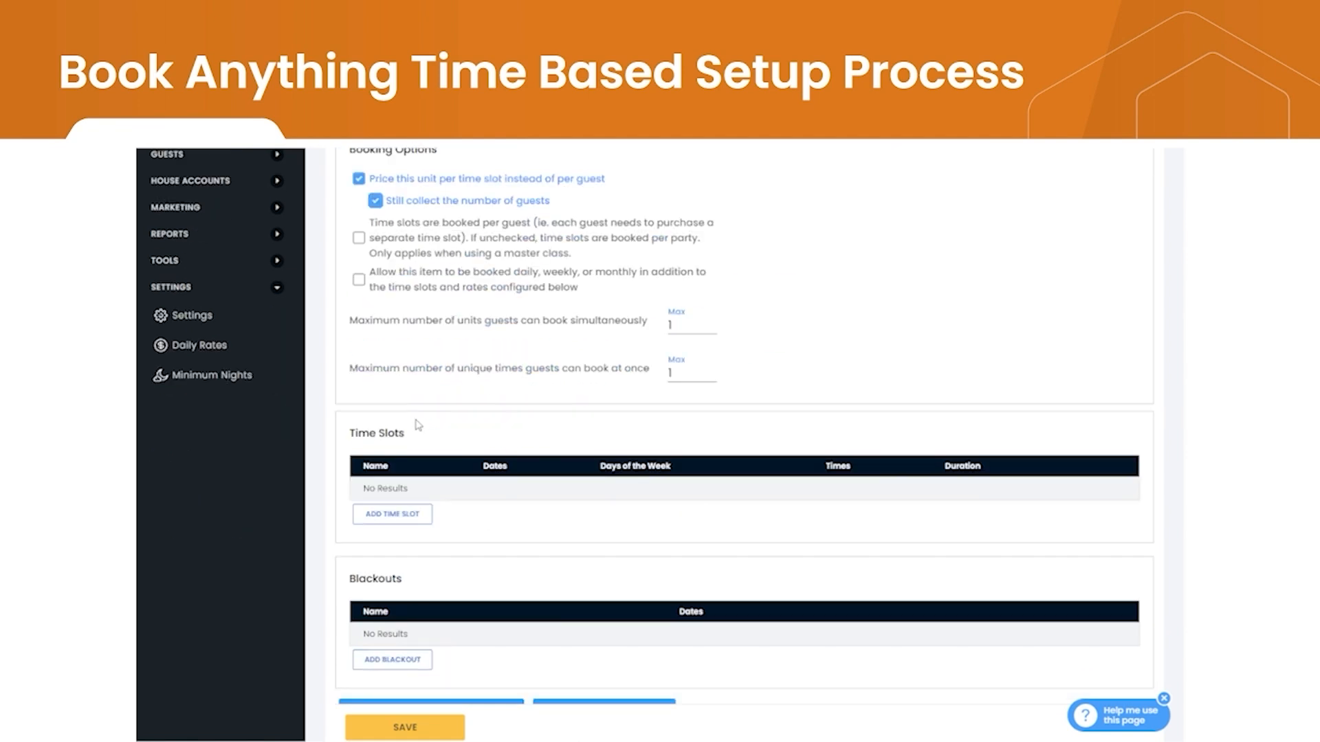
left_click(395, 525)
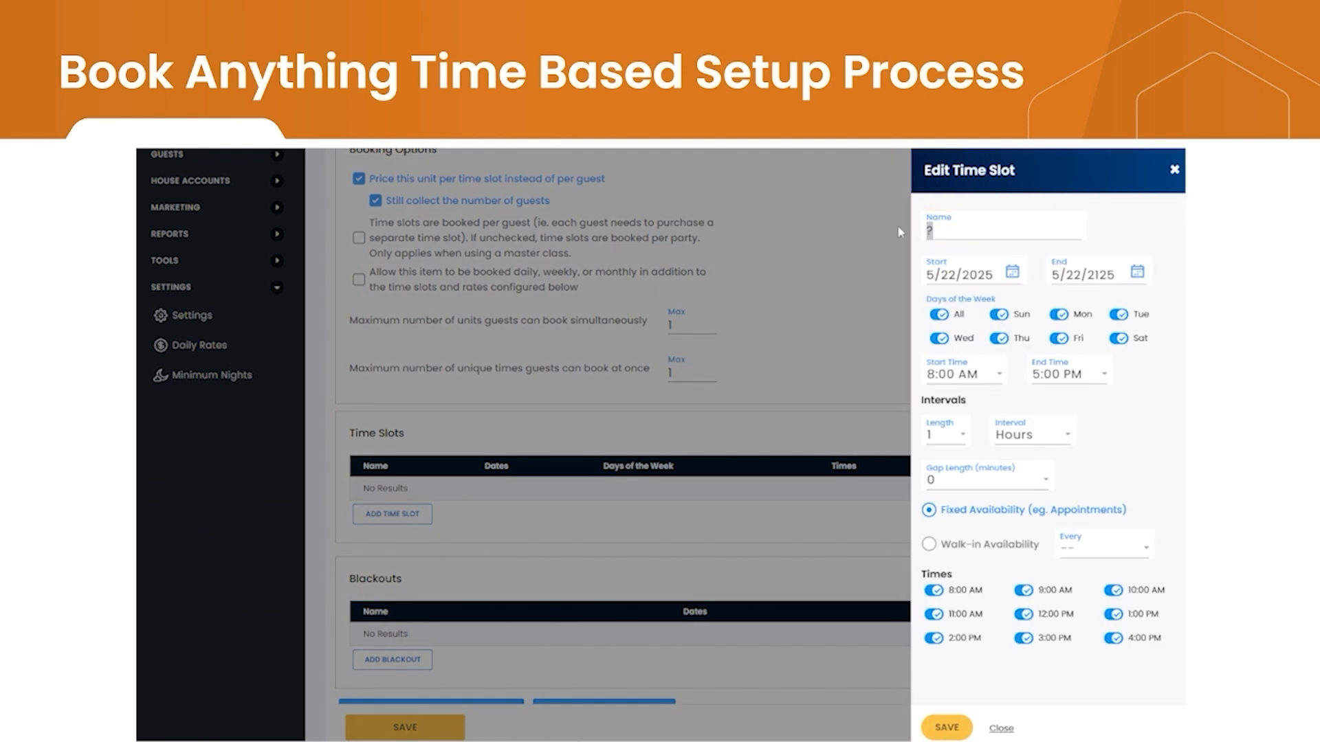
left_click(971, 221)
type("Pasta")
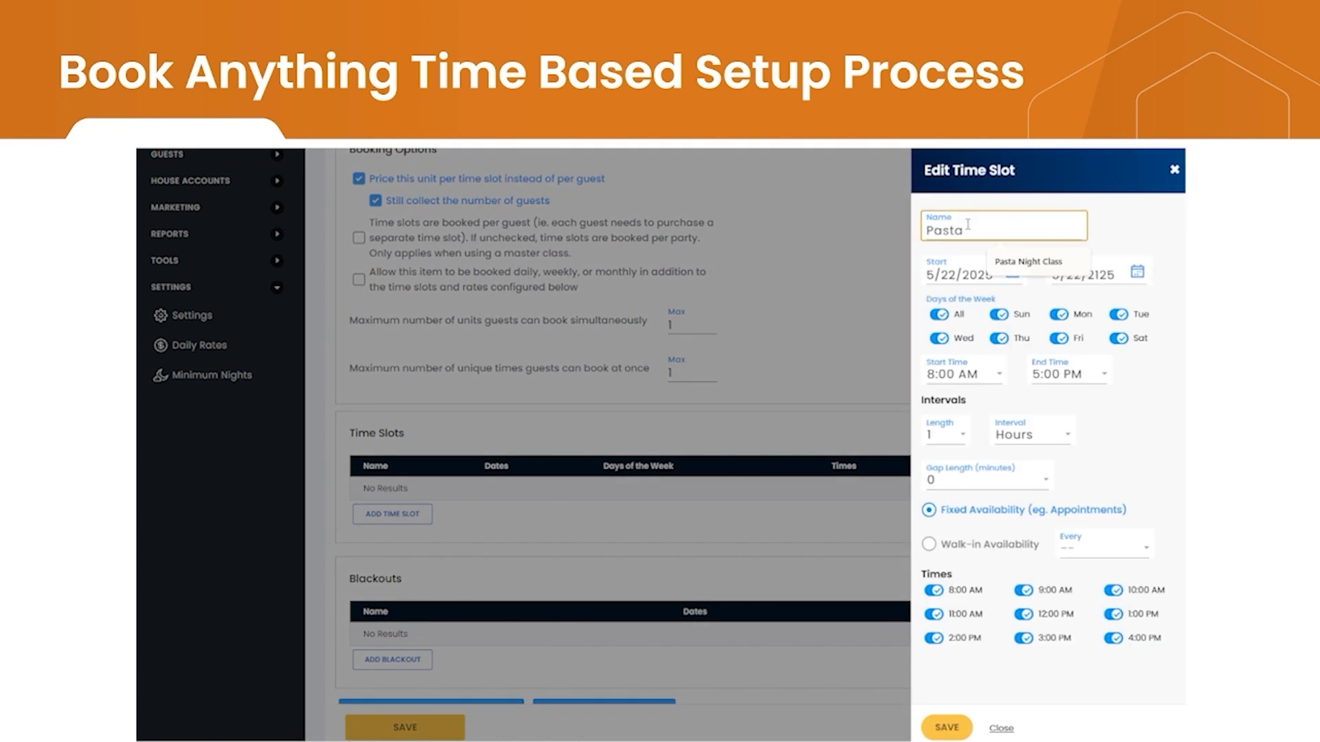
left_click(1010, 262)
left_click(988, 275)
left_click(1033, 357)
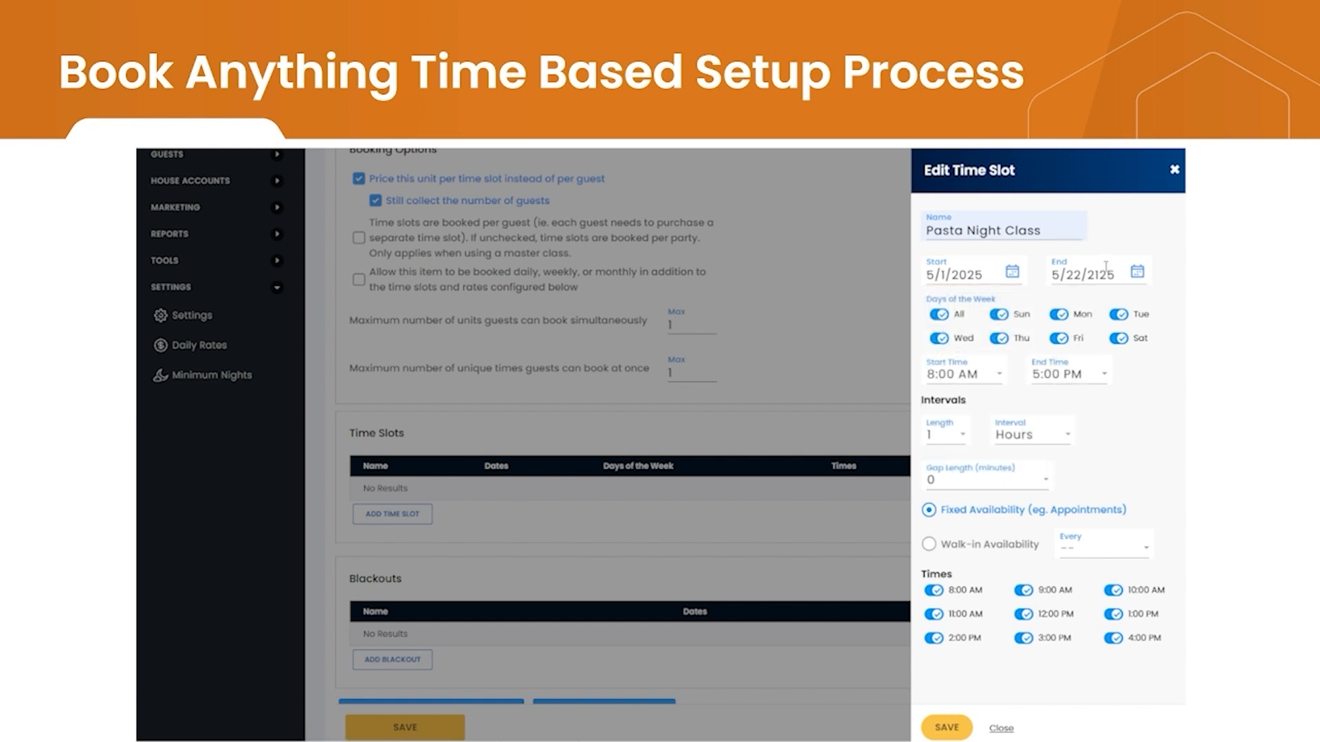
left_click(1106, 274)
left_click(1125, 242)
- Set the Pasta Night Class time slot to start at 2:00 PM and end at 8:00 PM
left_click(964, 376)
left_click(974, 401)
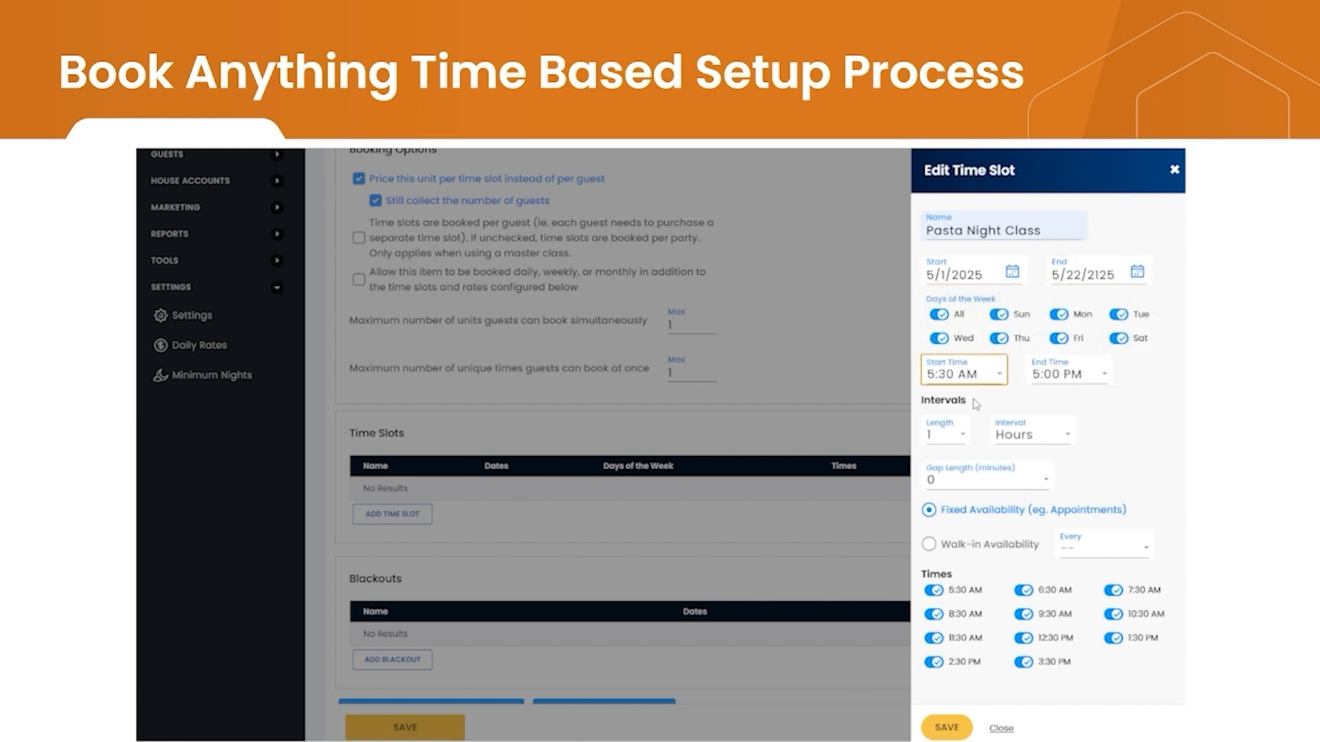
left_click(964, 374)
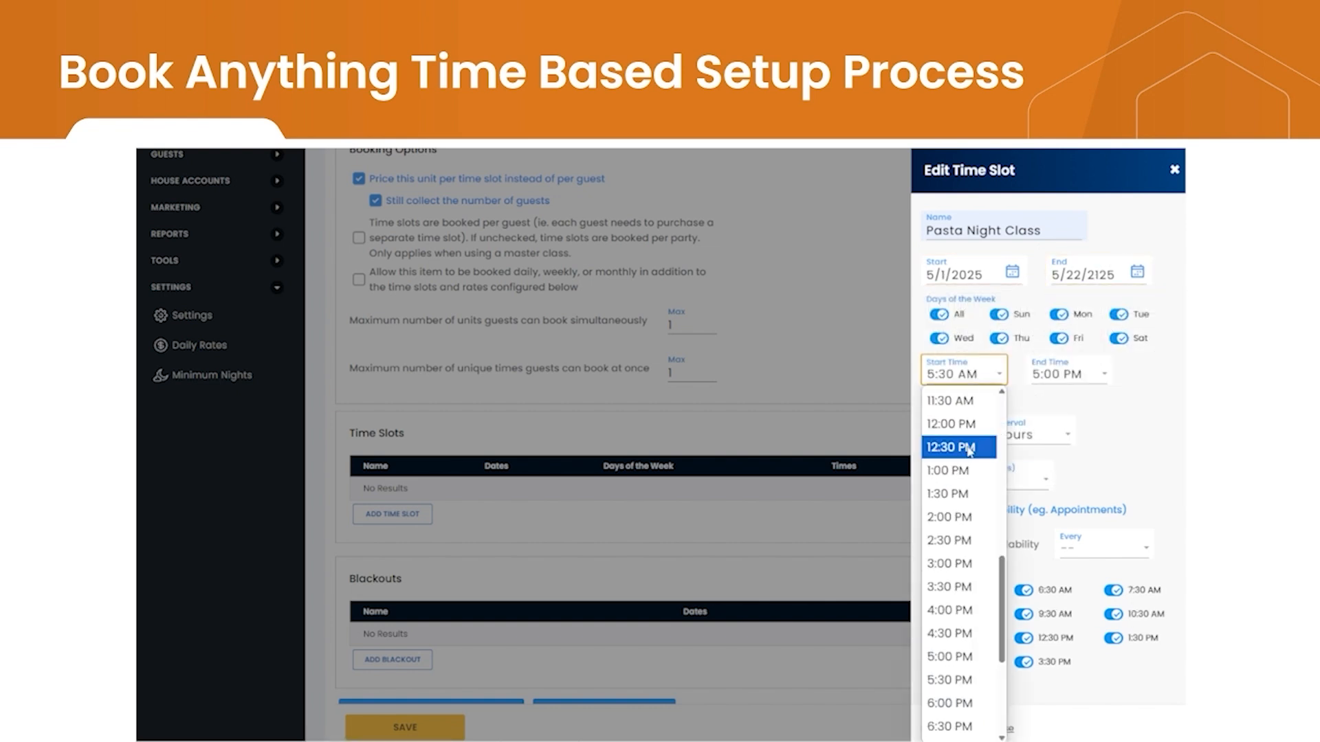
left_click(958, 505)
left_click(1069, 373)
scroll(1067, 581, "down", 2)
left_click(1067, 570)
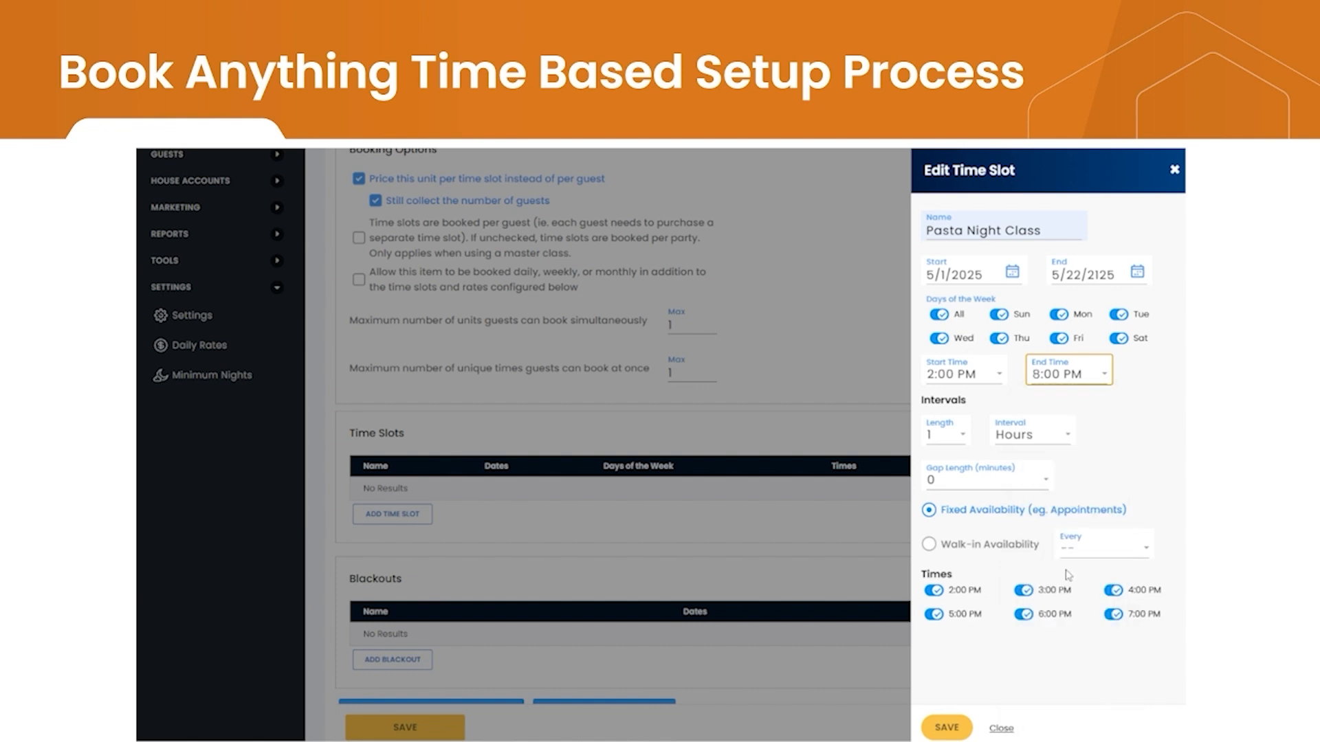
- Set the time slot's interval length to 2 hours and save the time slot
left_click(931, 438)
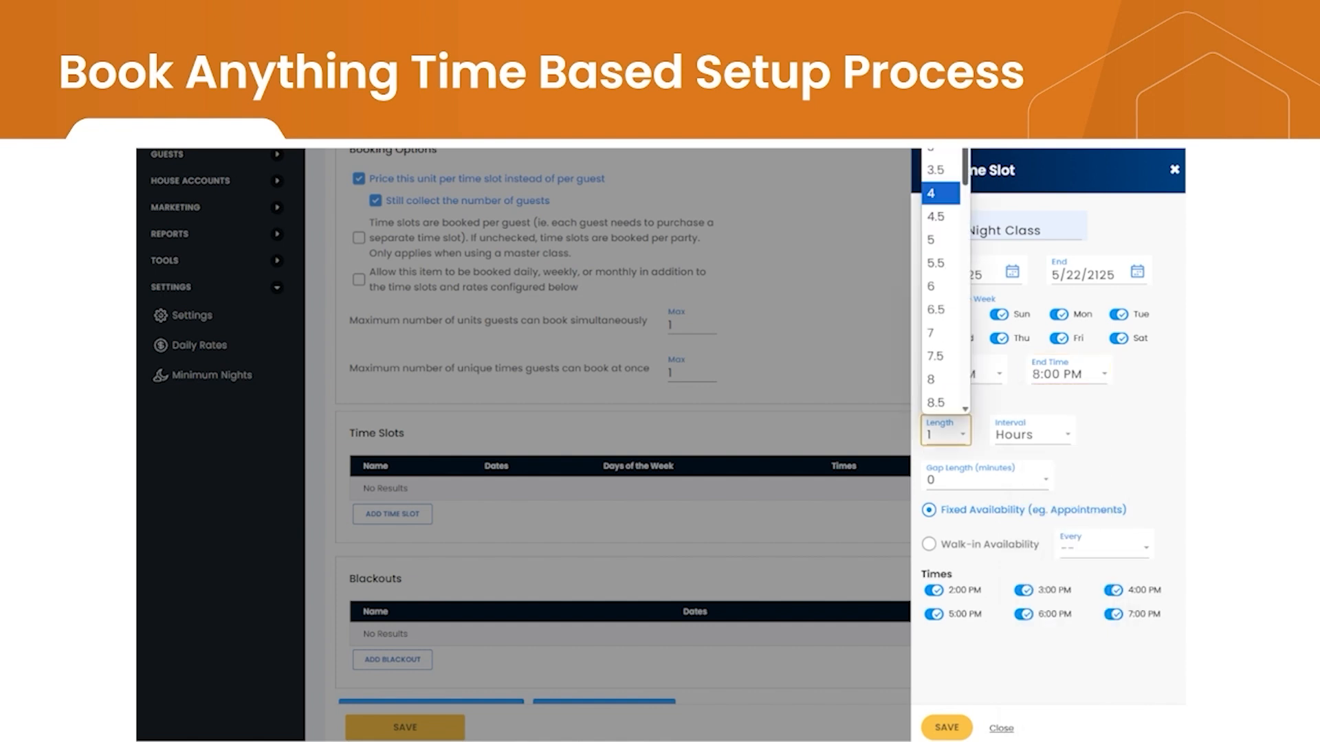
left_click(936, 101)
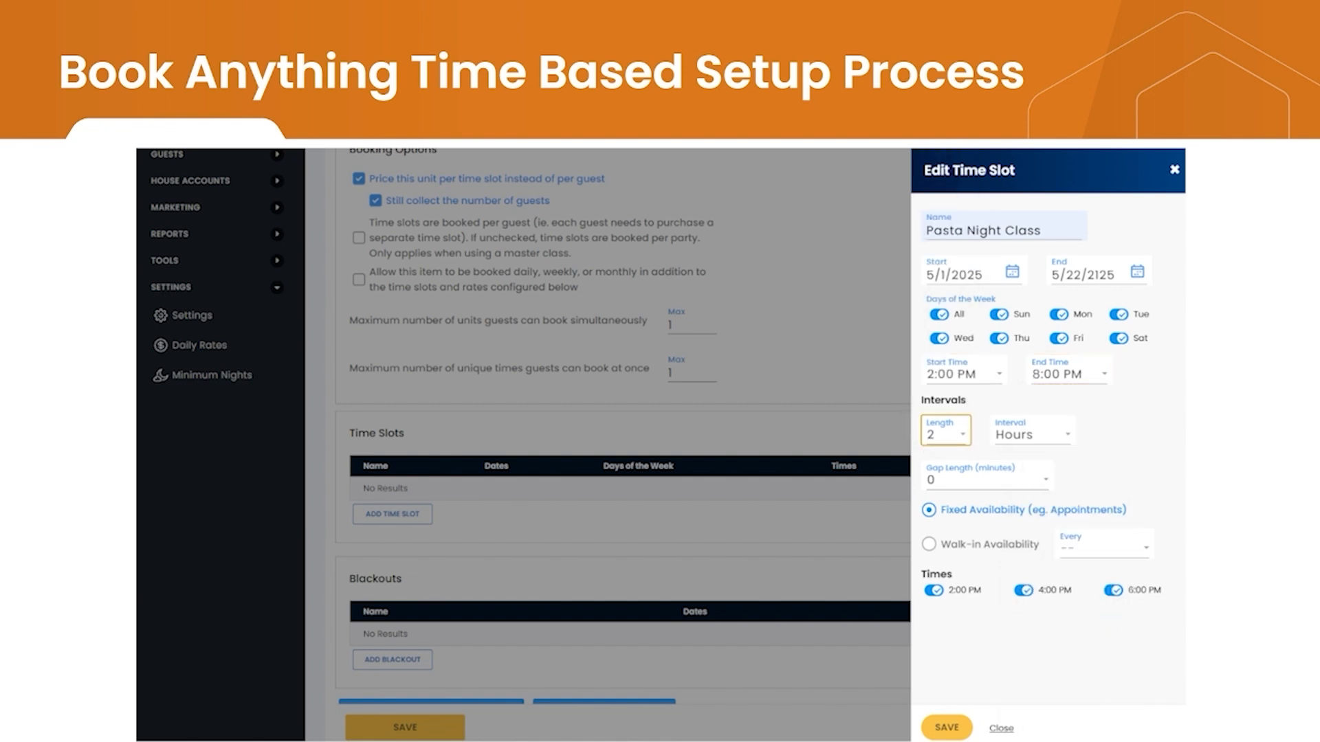
left_click(942, 727)
- Add a rate named Standard to Pasta Night Class and make it a standard rate applied on the same dates each year
scroll(496, 415, "down", 2)
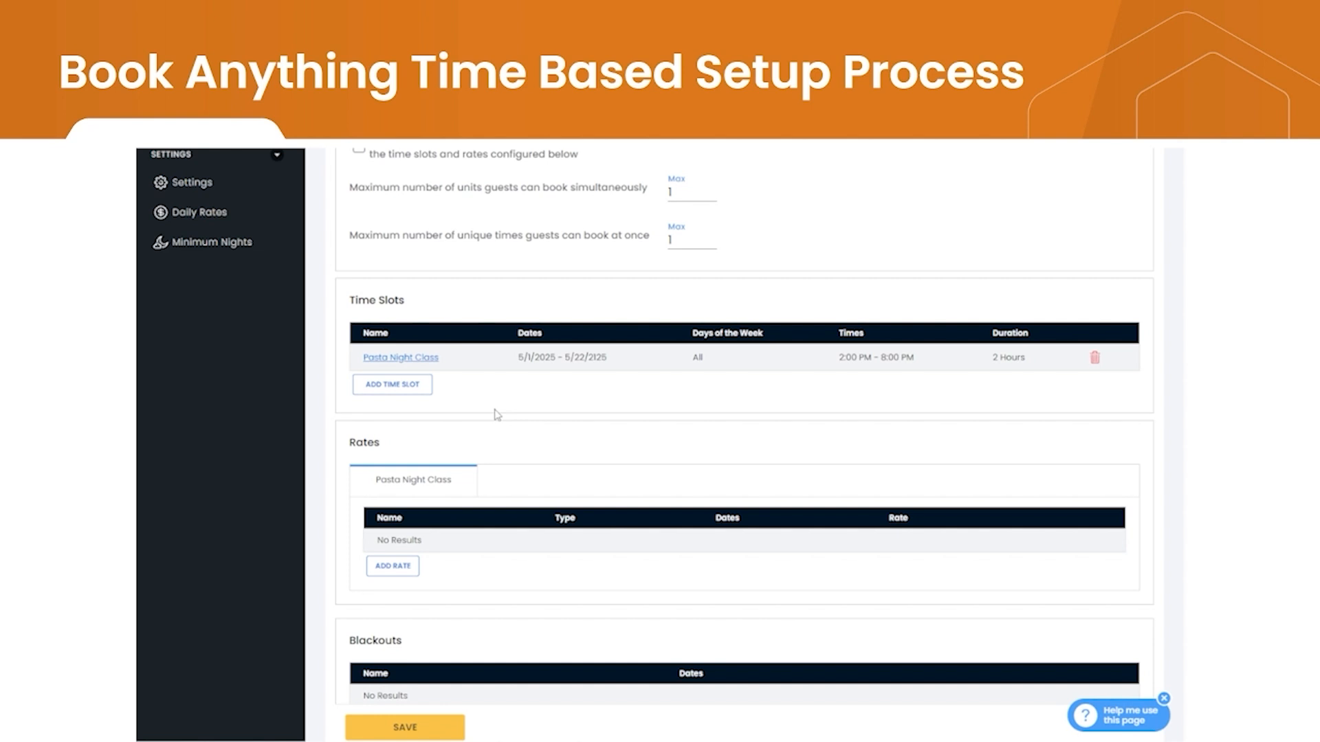
left_click(401, 576)
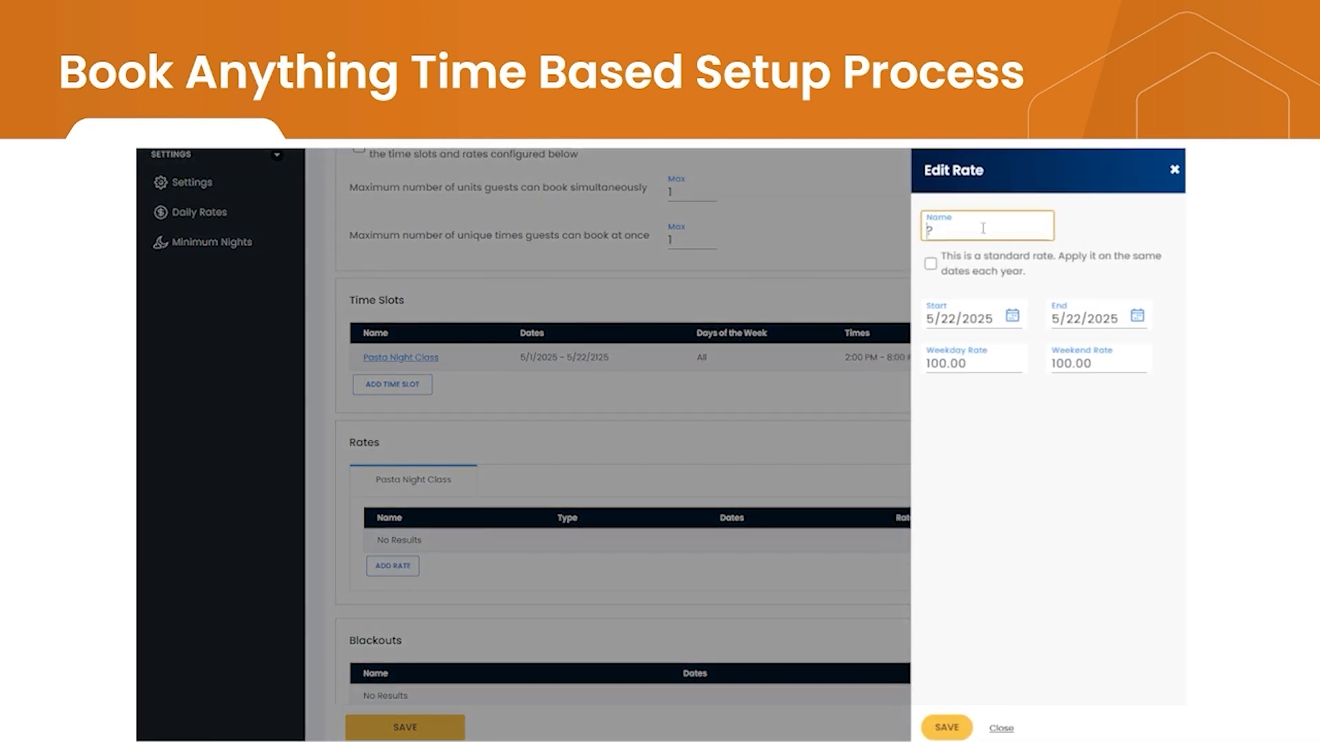
type("Standard")
left_click(930, 264)
- Set the Standard rate to run from Jan 1 to Dec 31
left_click(950, 319)
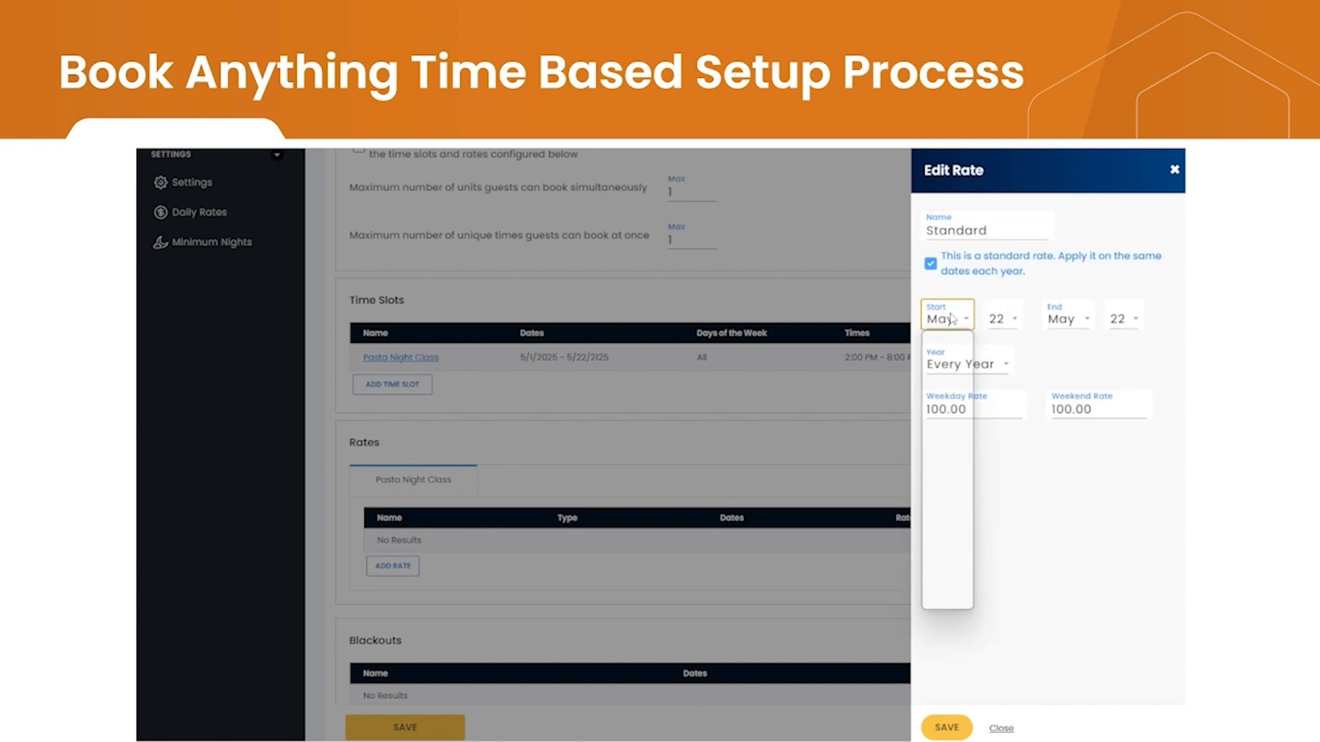
left_click(952, 342)
left_click(1002, 320)
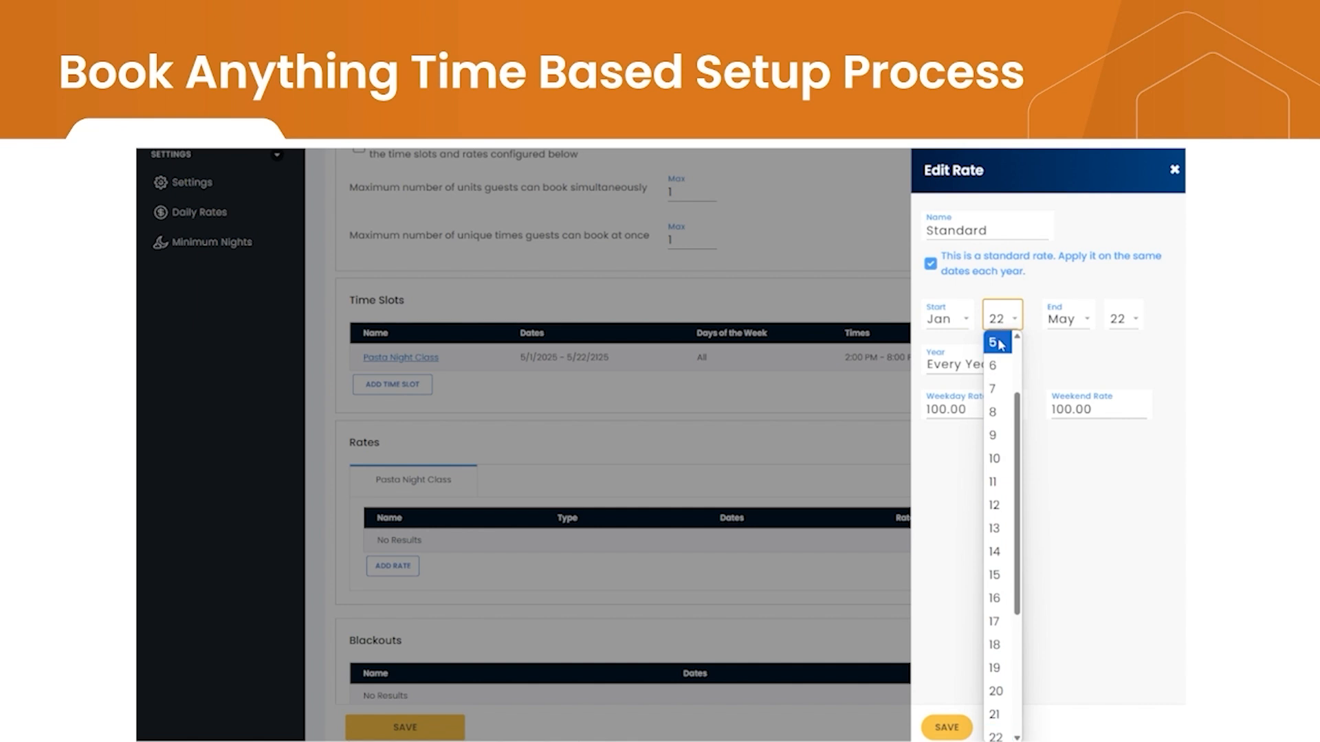
scroll(1000, 344, "up", 2)
left_click(996, 341)
left_click(1064, 319)
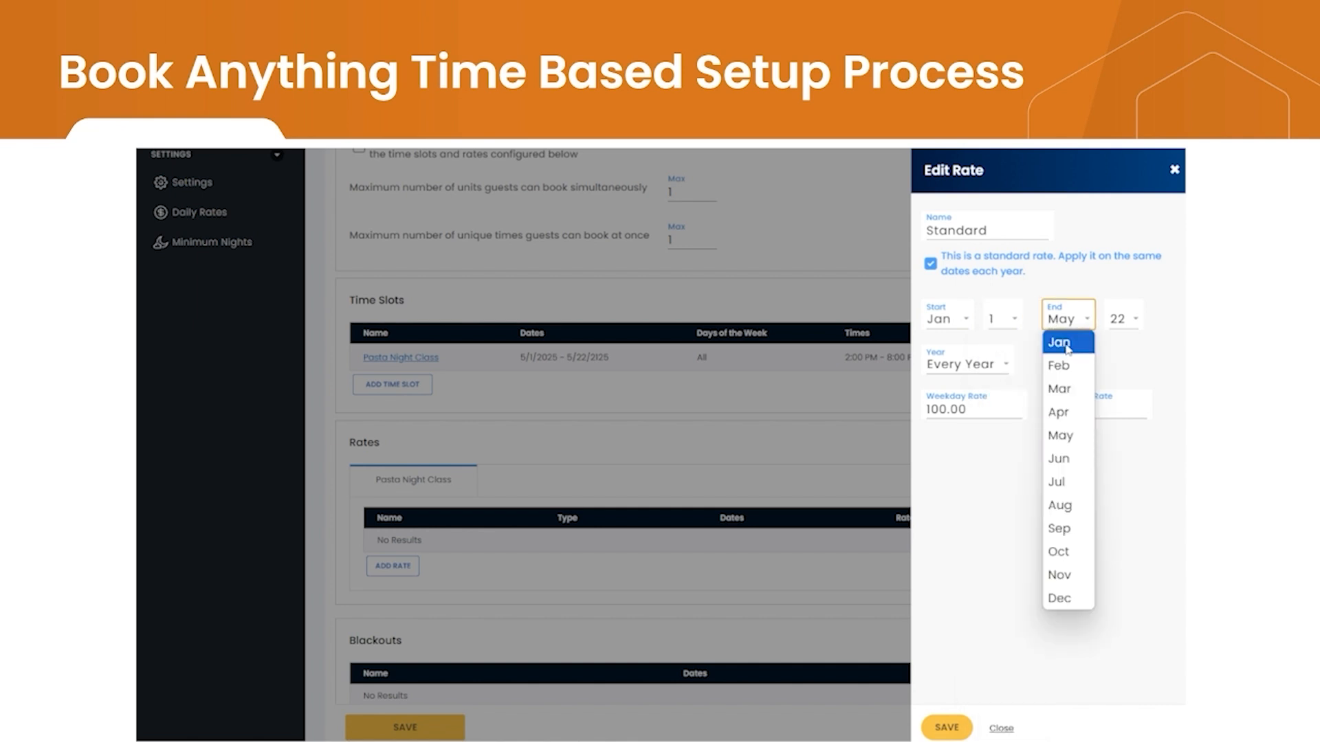
left_click(1062, 600)
left_click(1122, 318)
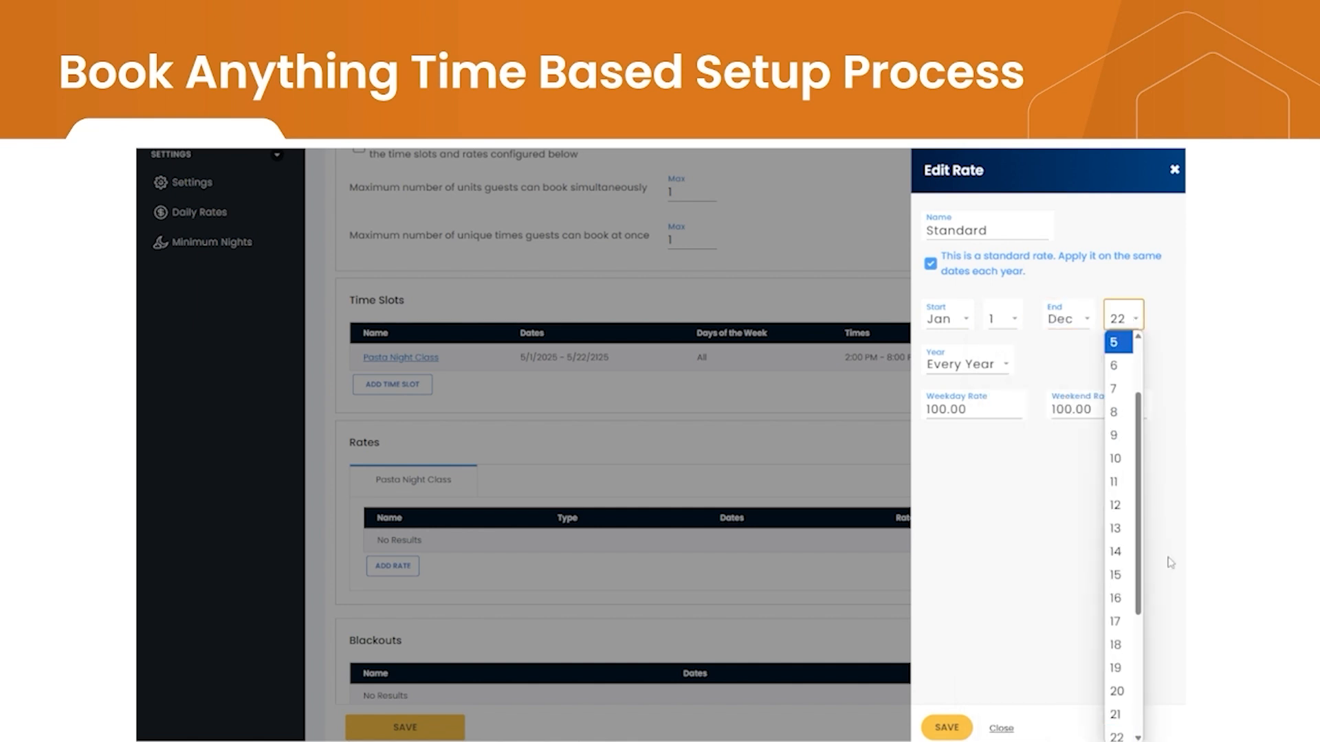
scroll(1141, 658, "down", 5)
left_click(1115, 721)
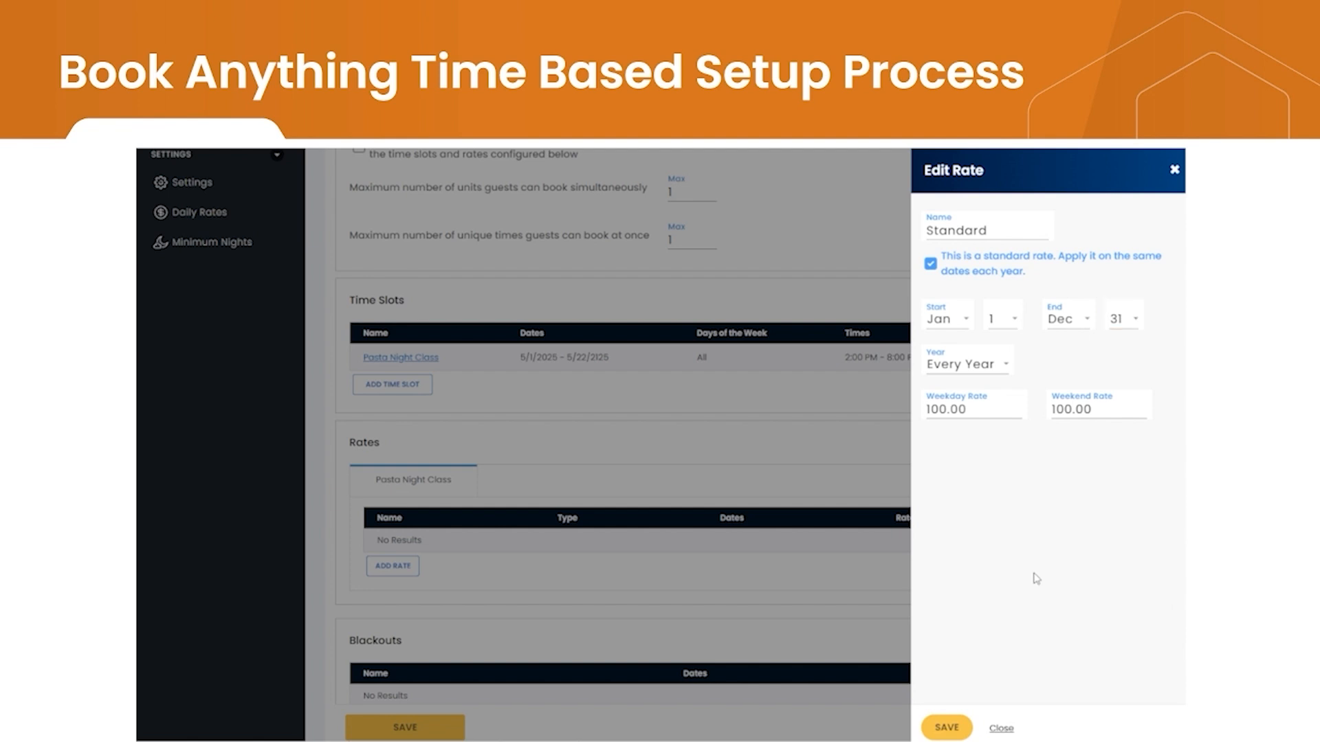
- Set both the weekday and weekend rate to 50 and save the Standard rate
left_click_drag(986, 411, 924, 410)
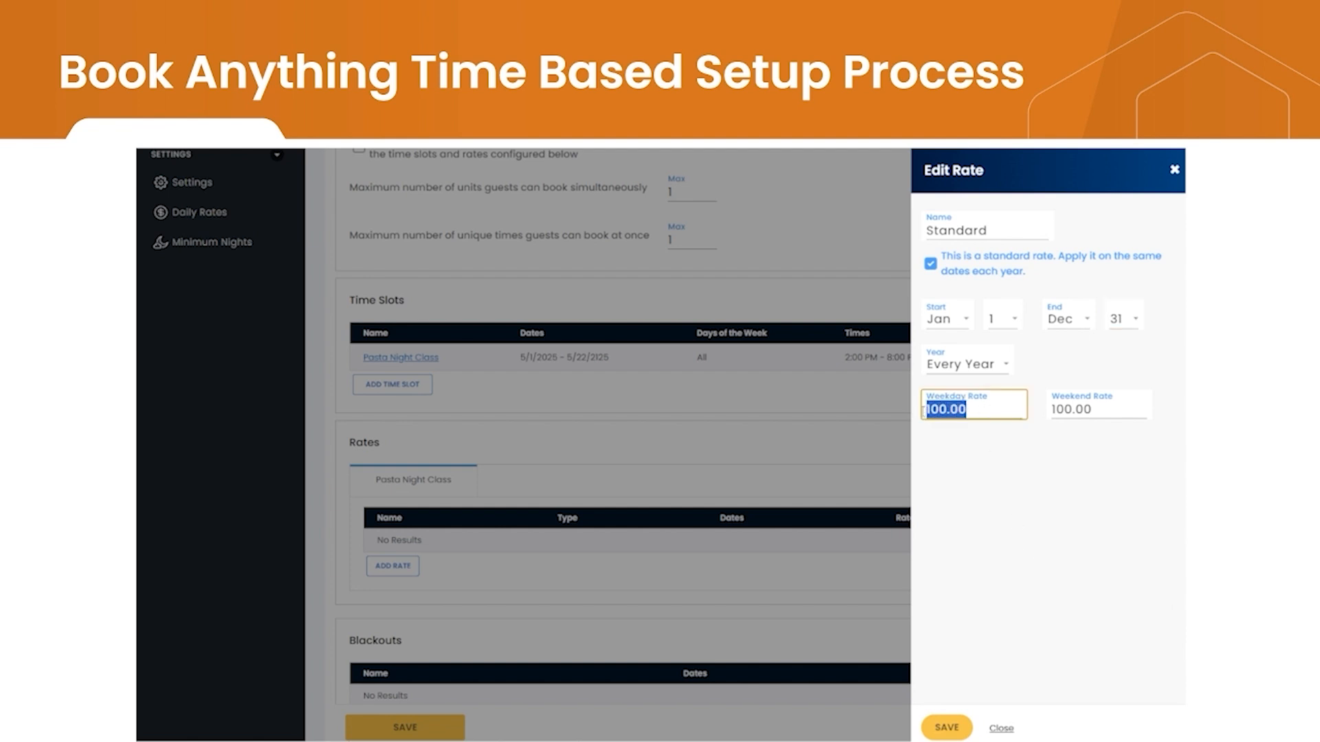
type("50")
key("Tab")
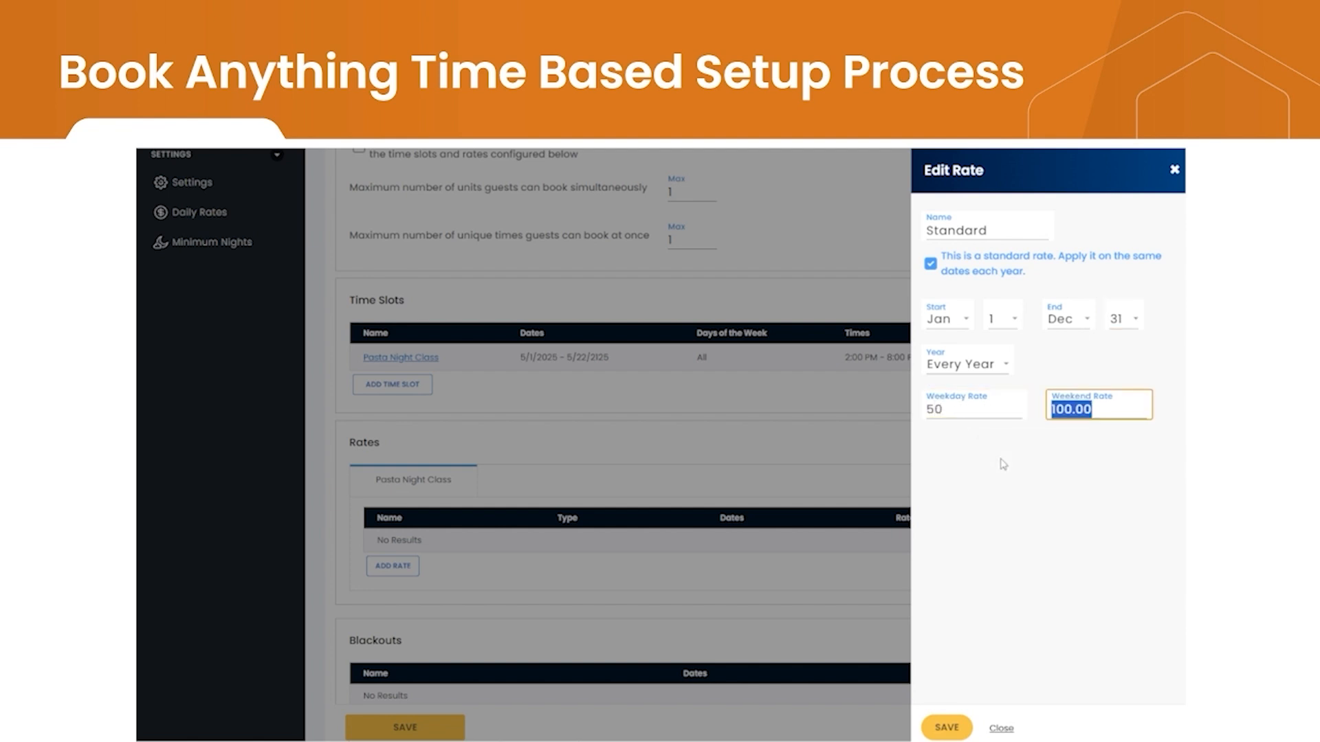
type("50")
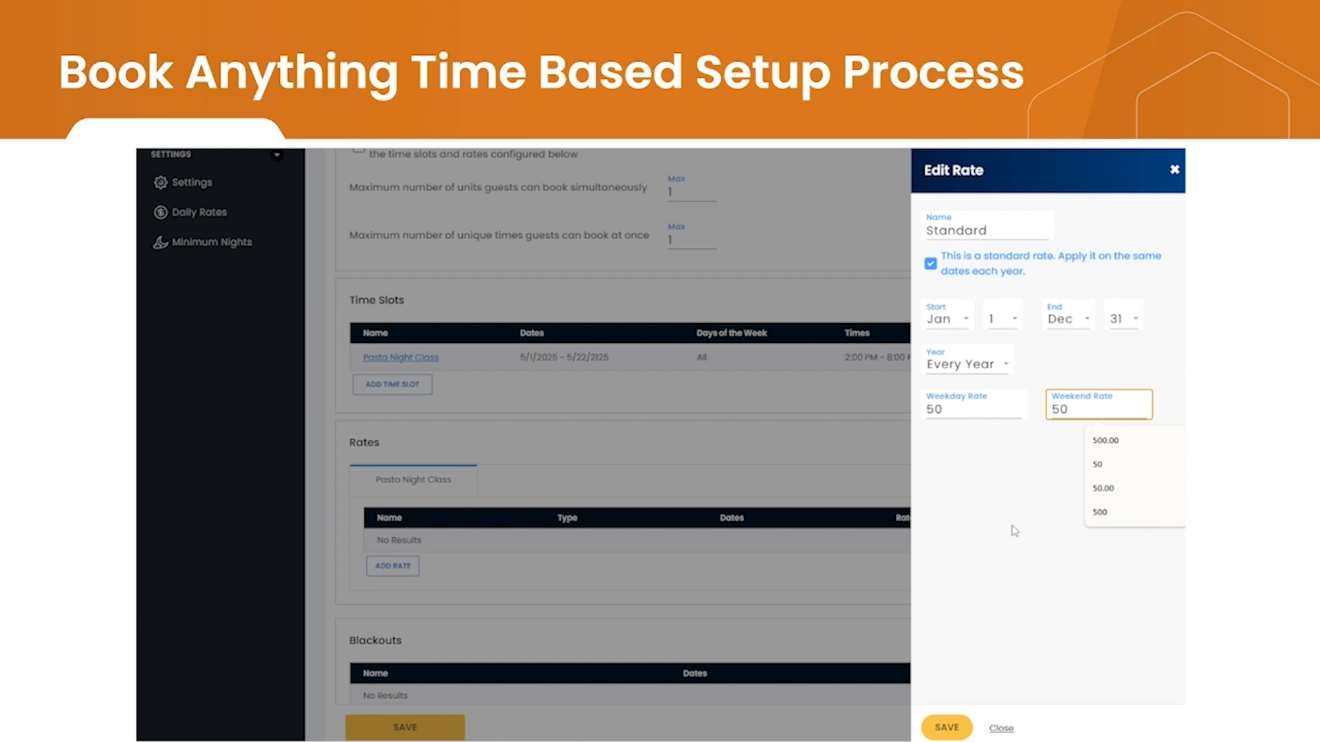
left_click(933, 729)
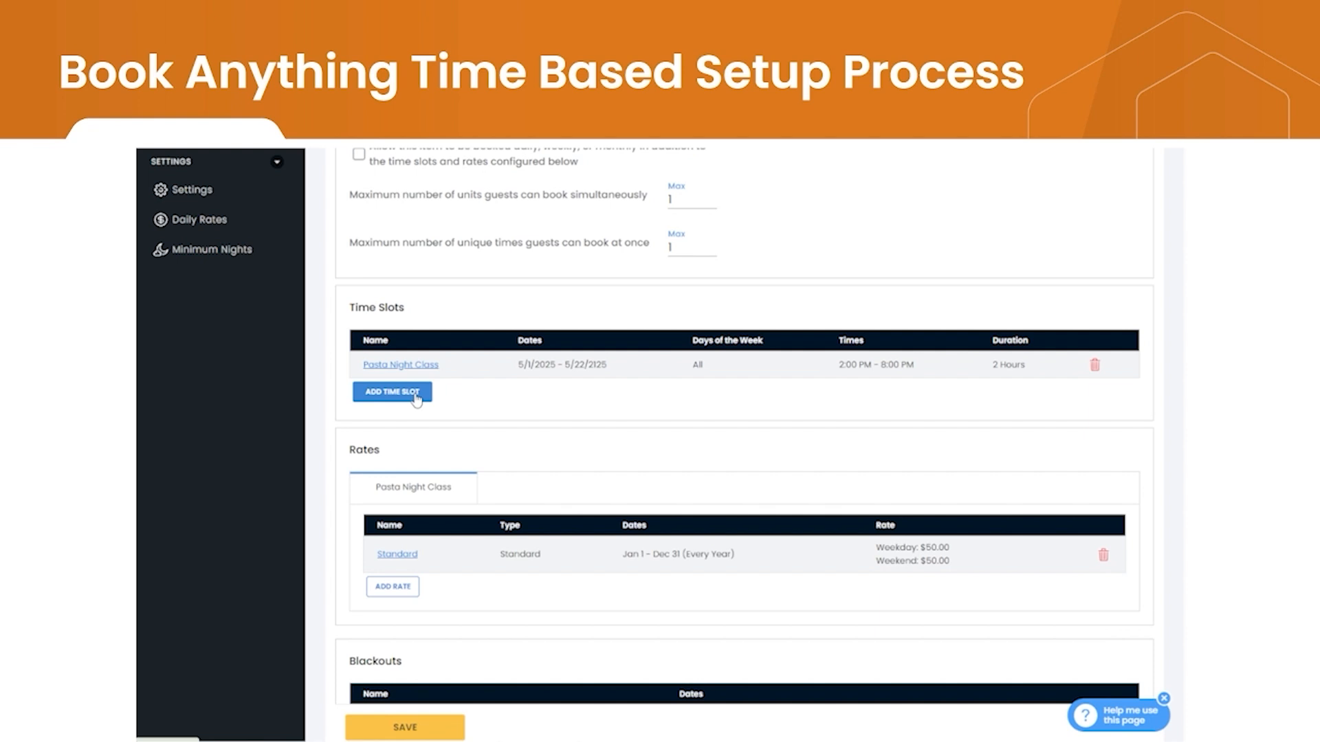
- Add a second time slot named Bread Making Basics with a start date of 5/1/2025
left_click(392, 391)
left_click_drag(966, 231, 607, 256)
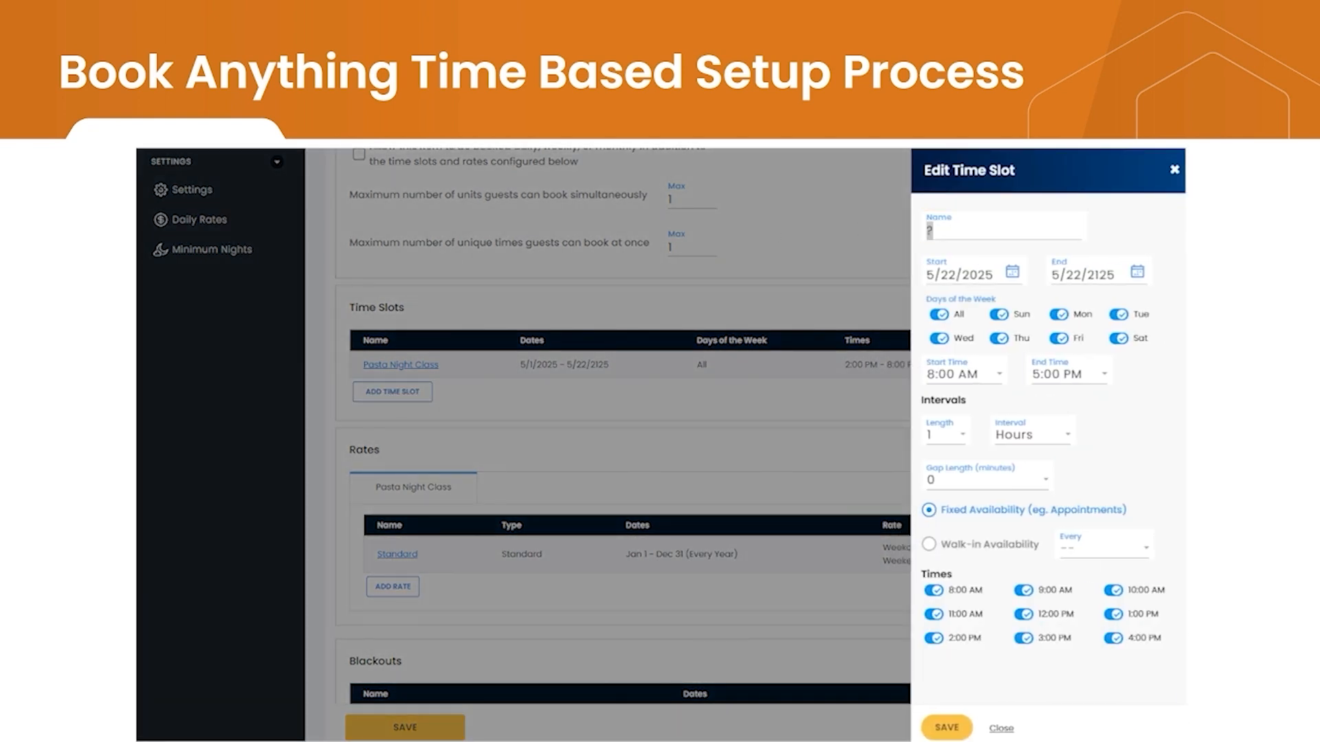
left_click_drag(965, 231, 851, 235)
type("Bread Making Basics")
left_click(1012, 271)
left_click(1032, 354)
- Set the Bread Making Basics time slot to run from 2:00 PM to 7:00 PM in 2-hour intervals and save it
left_click(959, 374)
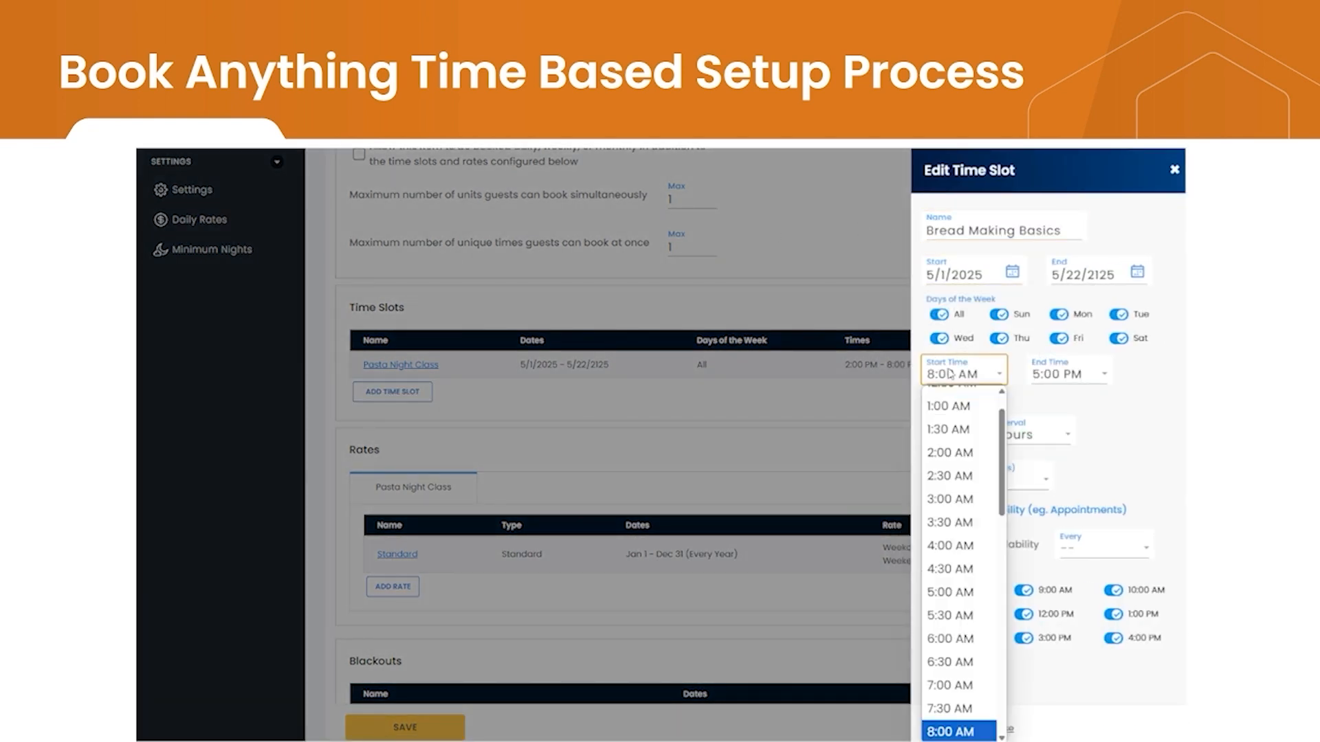
scroll(953, 481, "down", 7)
left_click(954, 494)
left_click(952, 437)
left_click(954, 451)
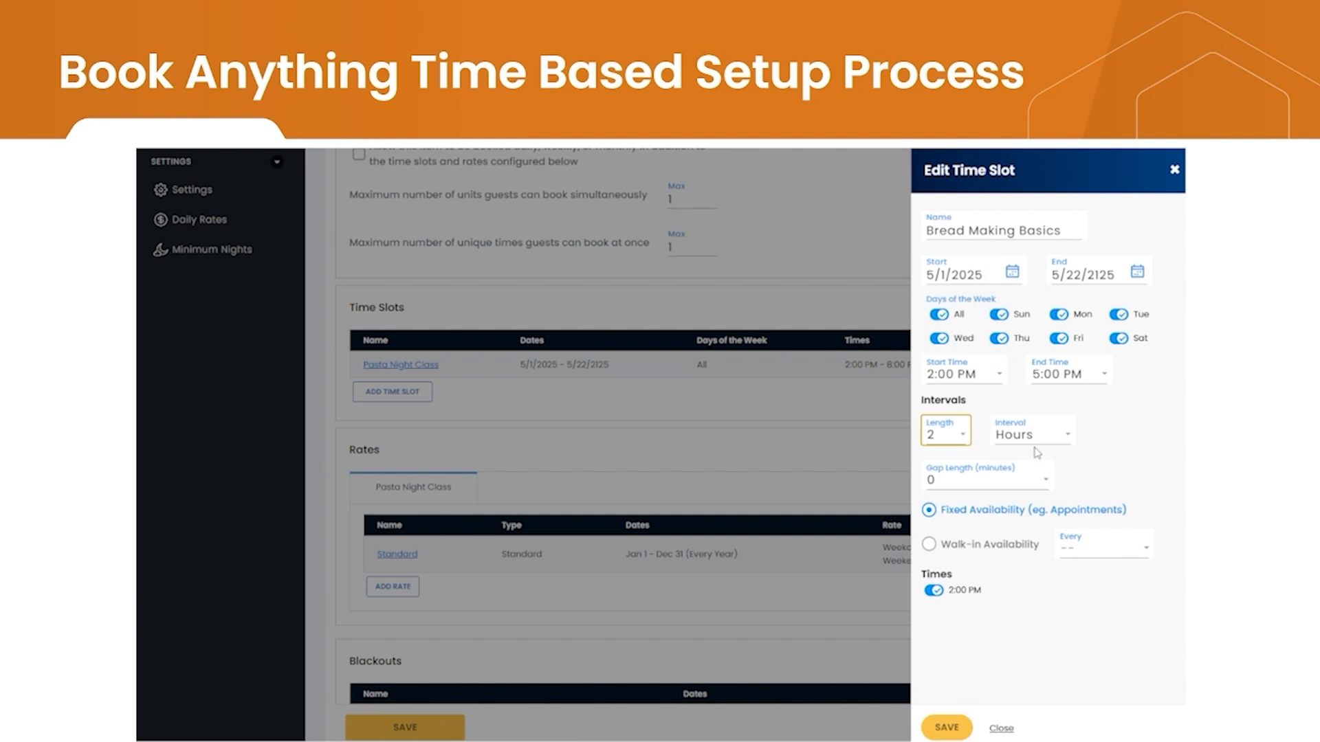
left_click(1068, 374)
scroll(1069, 704, "down", 4)
left_click(1059, 525)
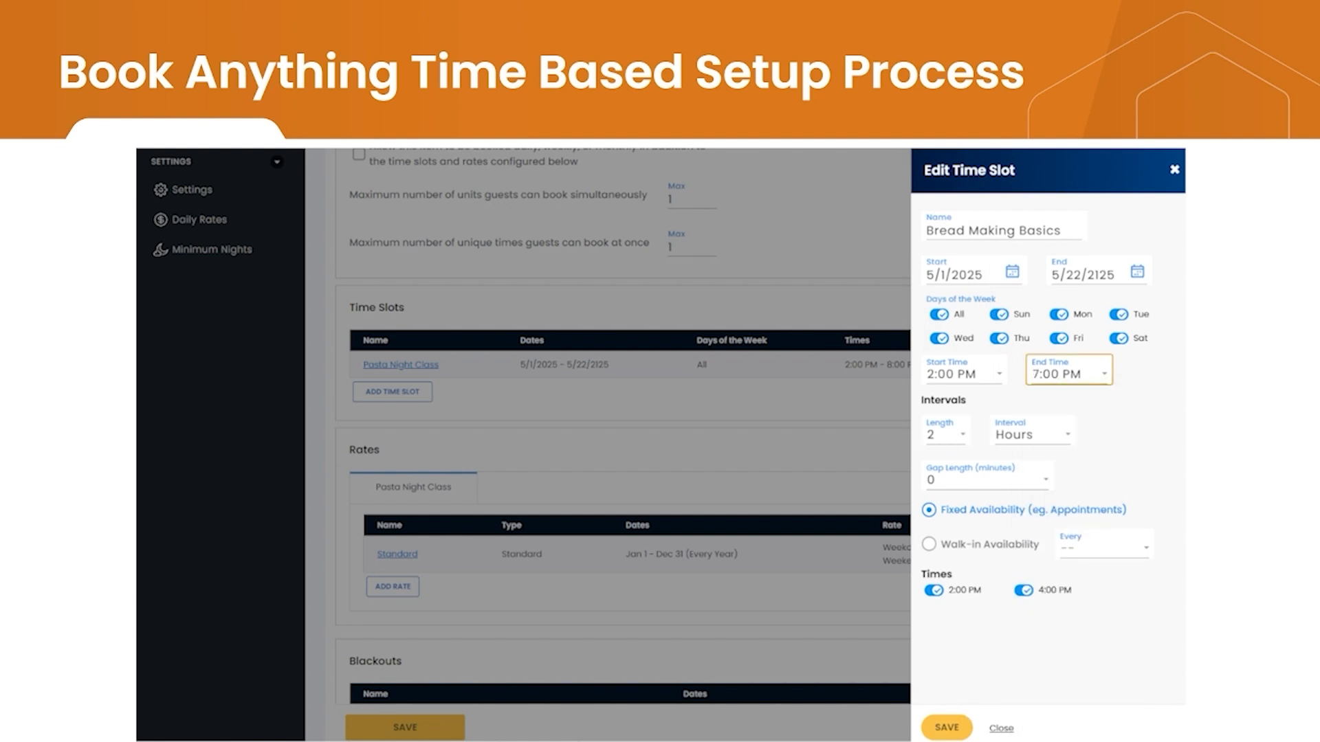
left_click(935, 727)
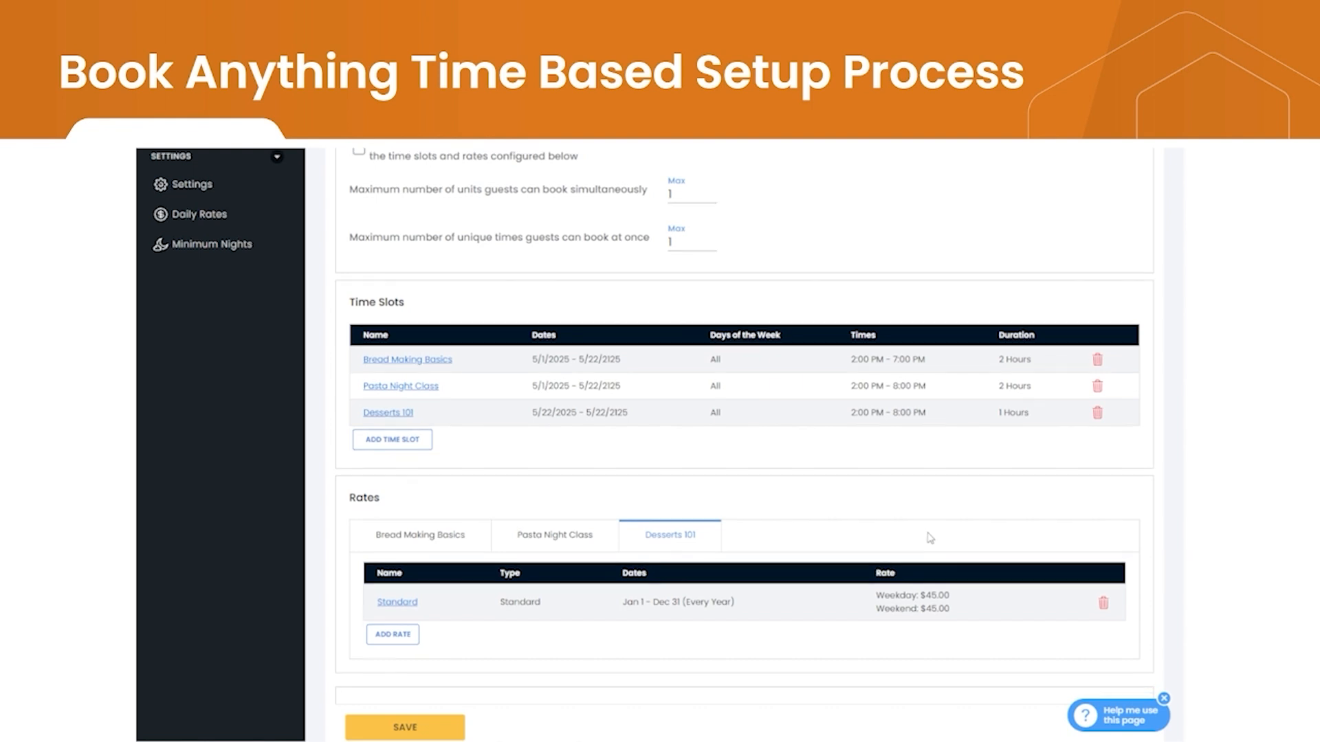
scroll(570, 540, "down", 4)
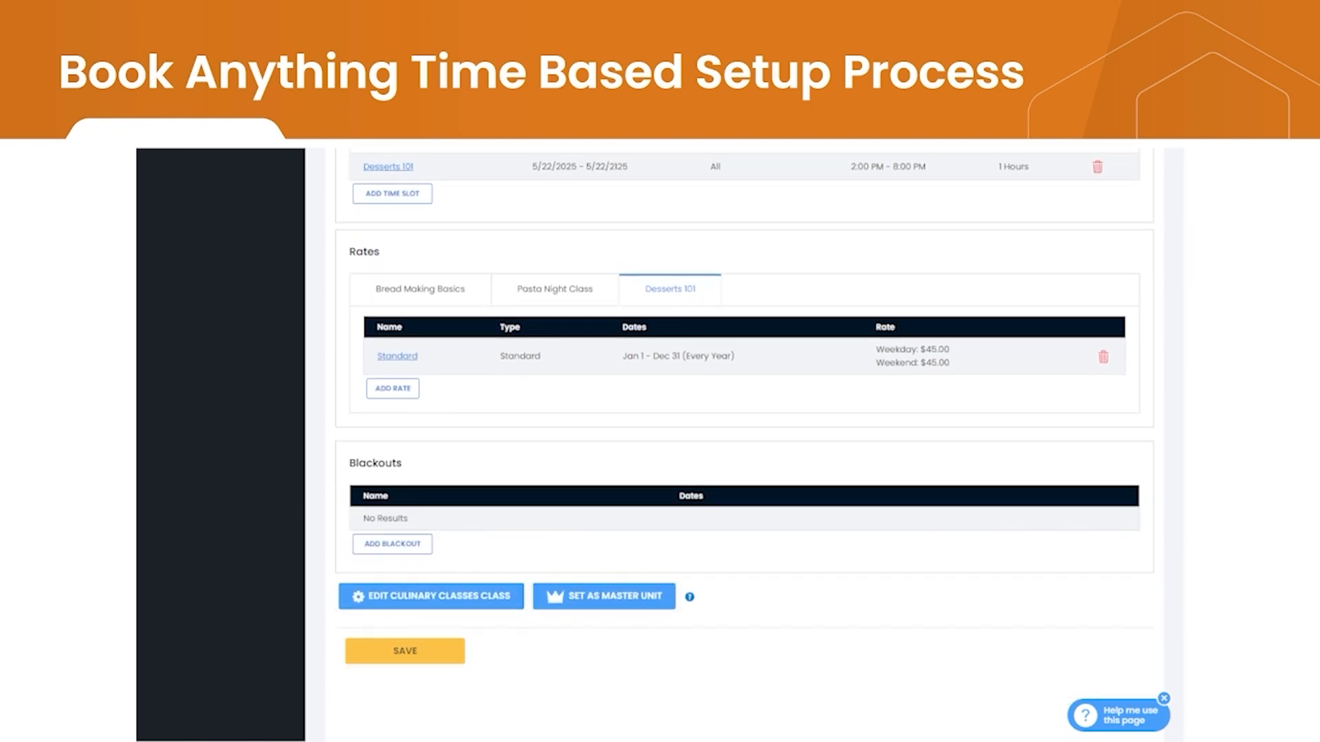
left_click(392, 544)
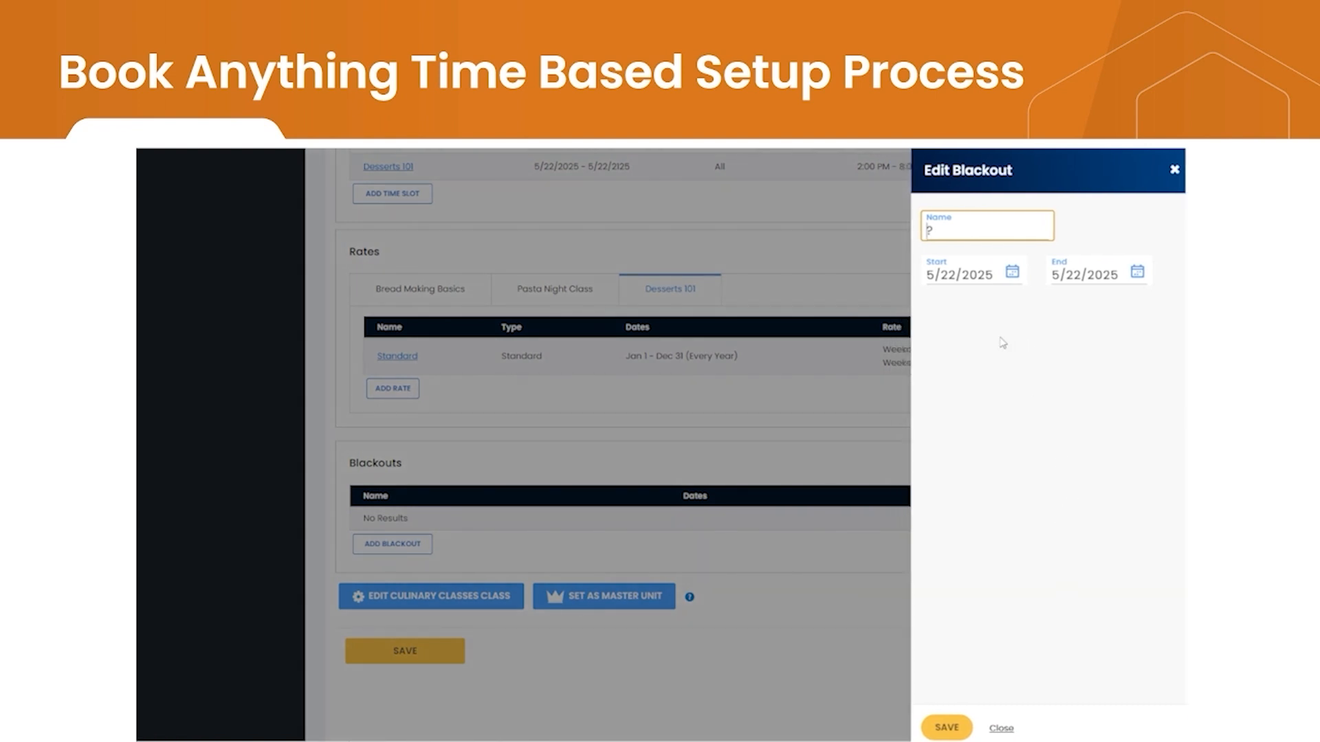
double_click(971, 228)
left_click(1005, 730)
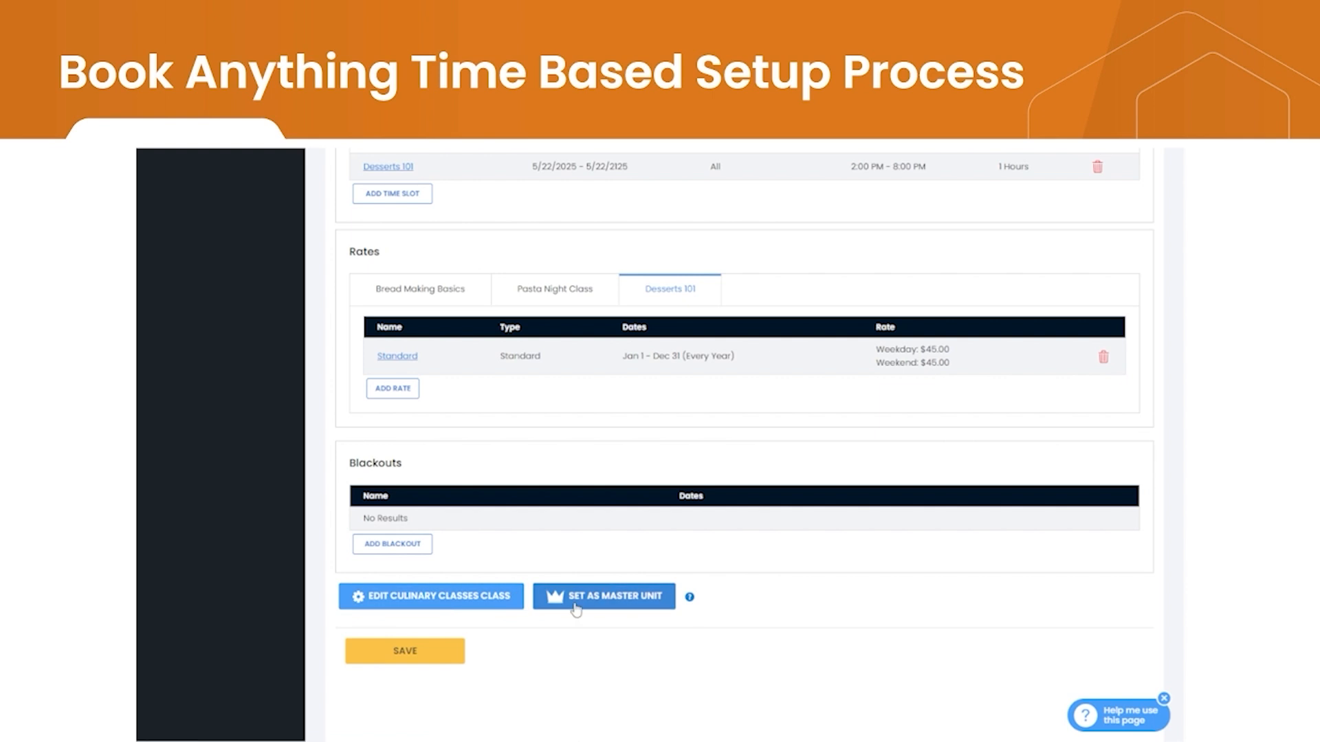
- Edit the Culinary Classes class to make it available on the booking engine and save the class
mouse_move(688, 602)
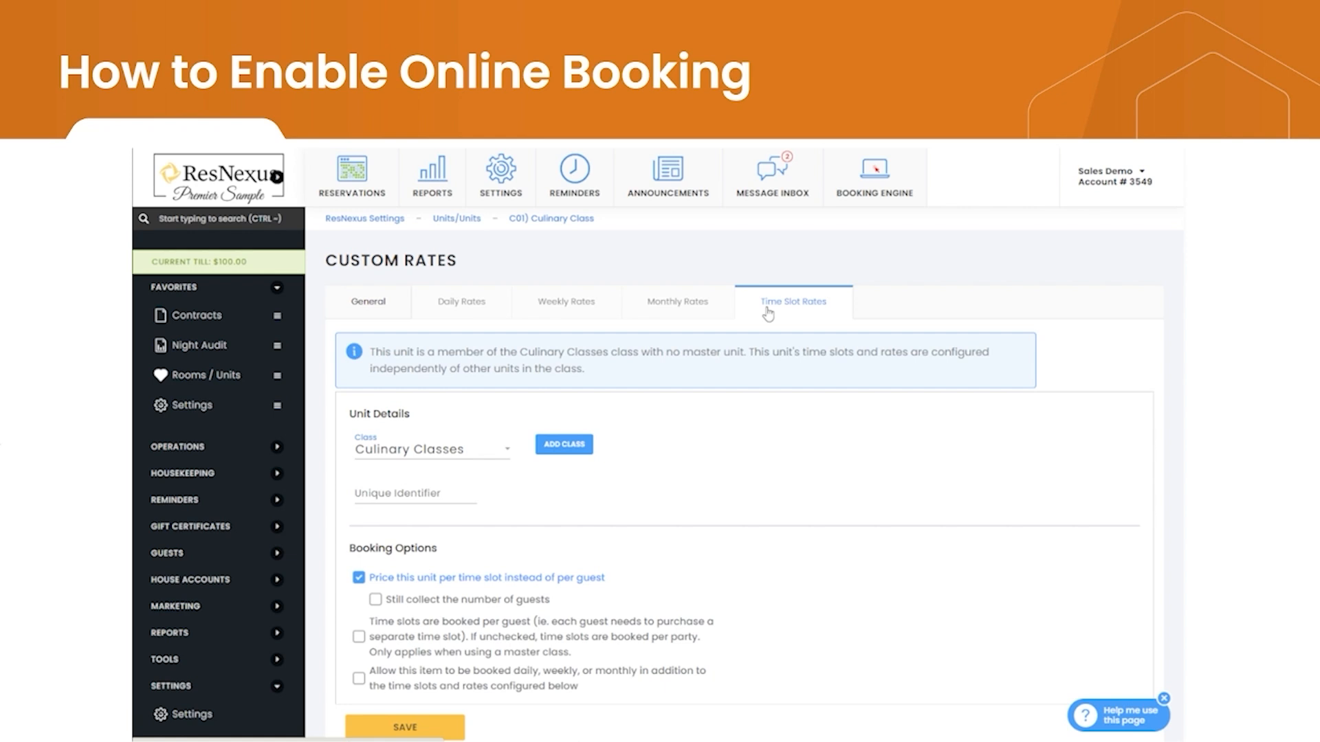
scroll(766, 314, "down", 15)
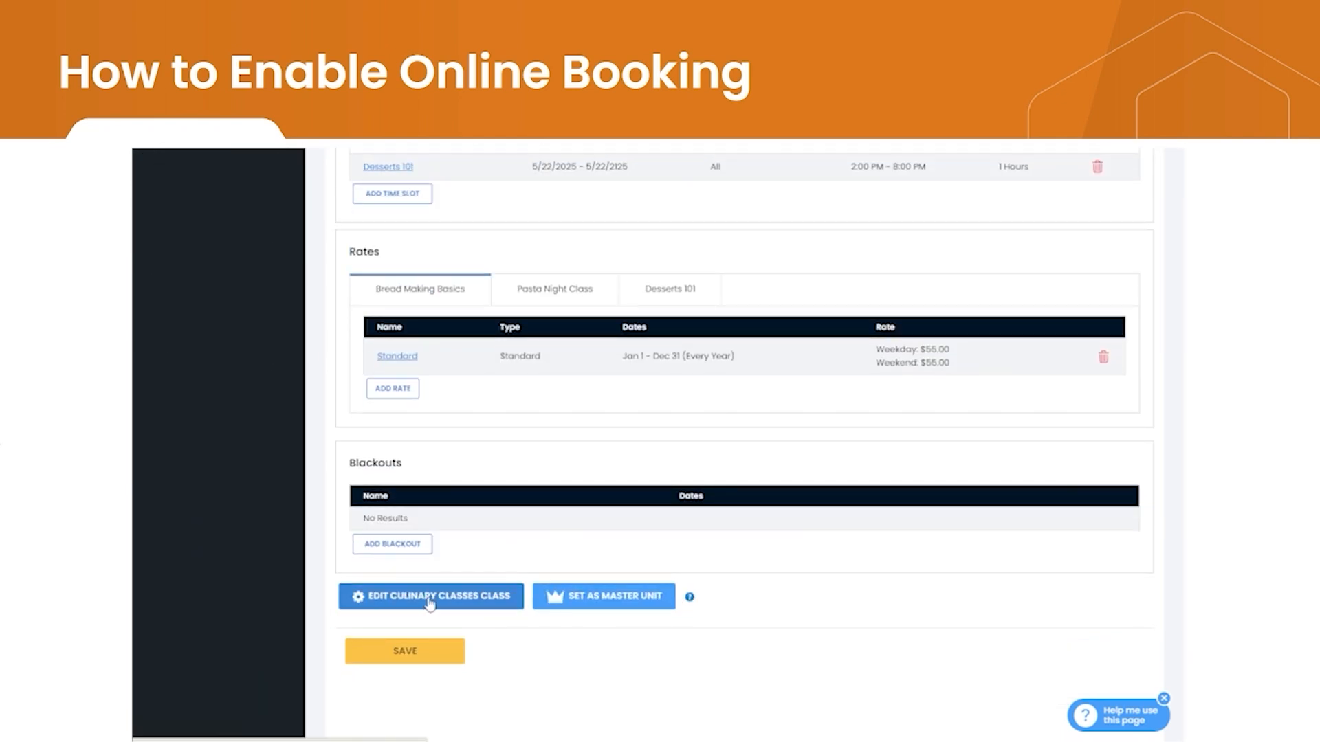
left_click(431, 598)
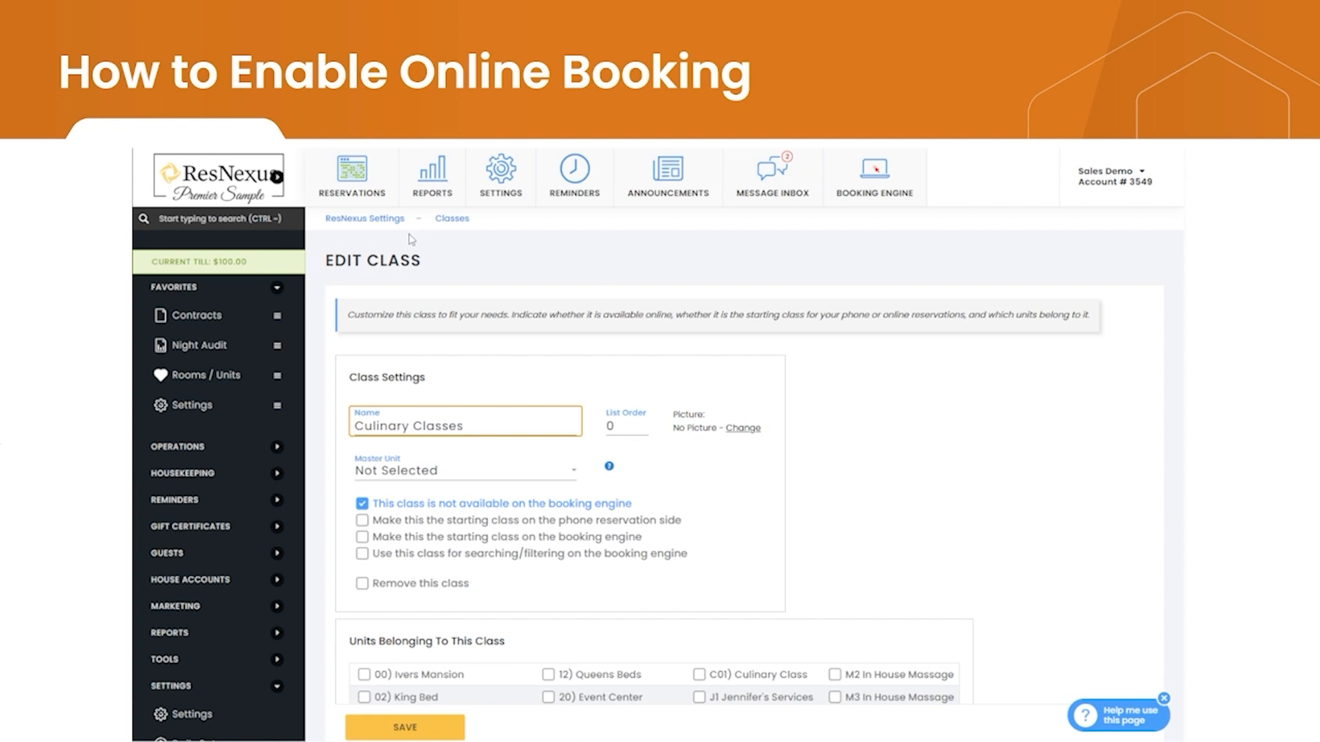
left_click(485, 509)
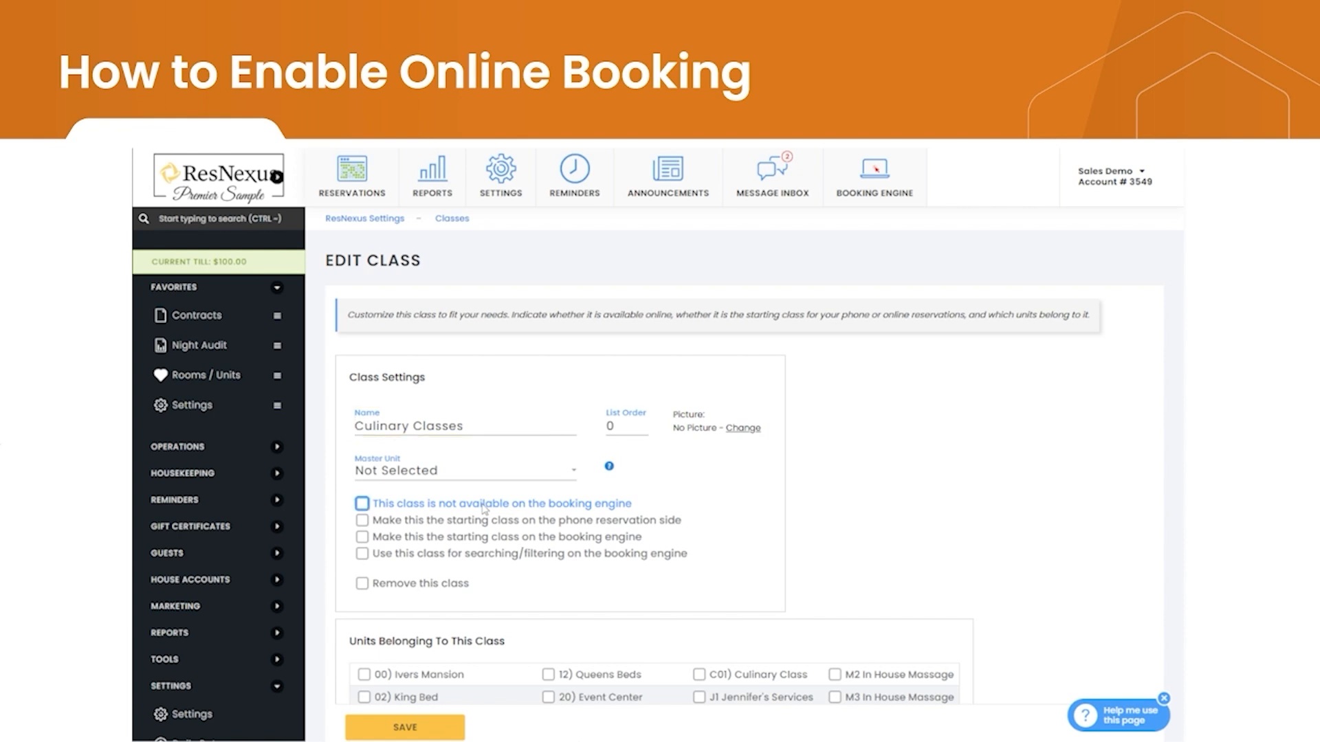
scroll(463, 681, "down", 3)
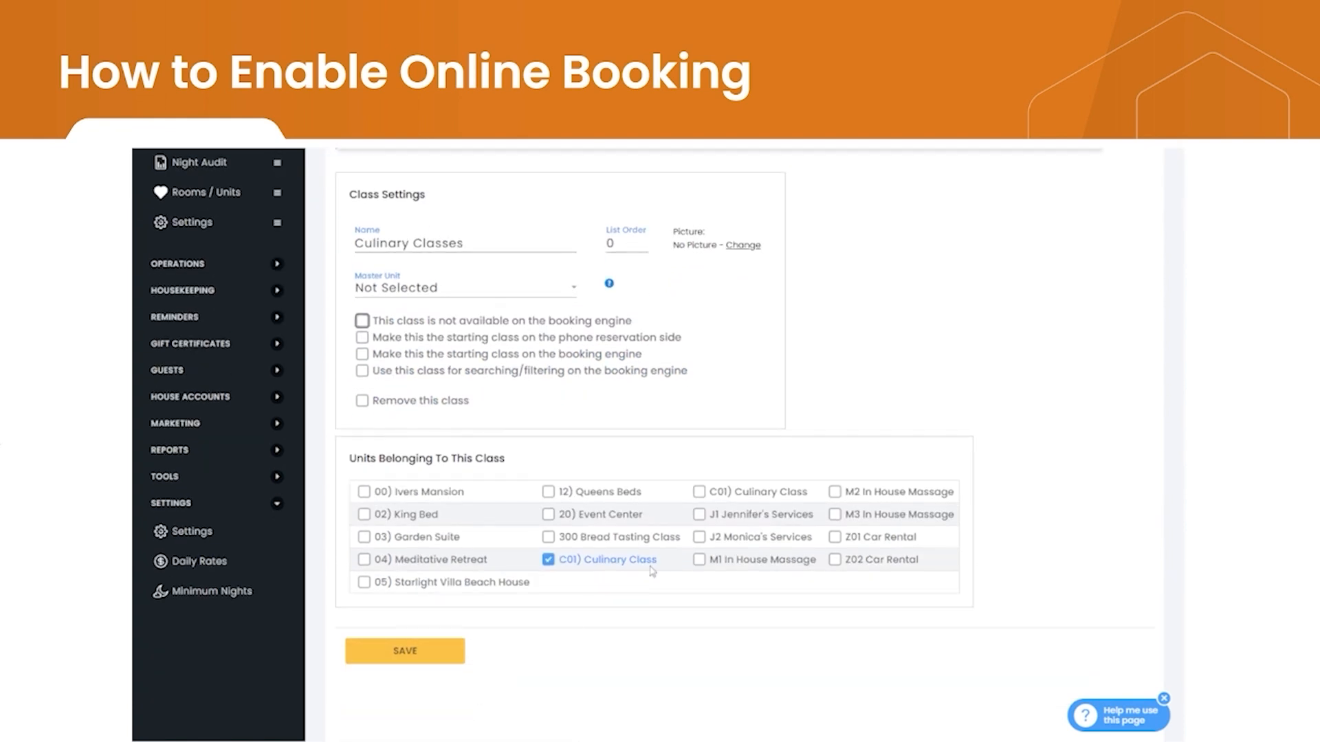
left_click(395, 661)
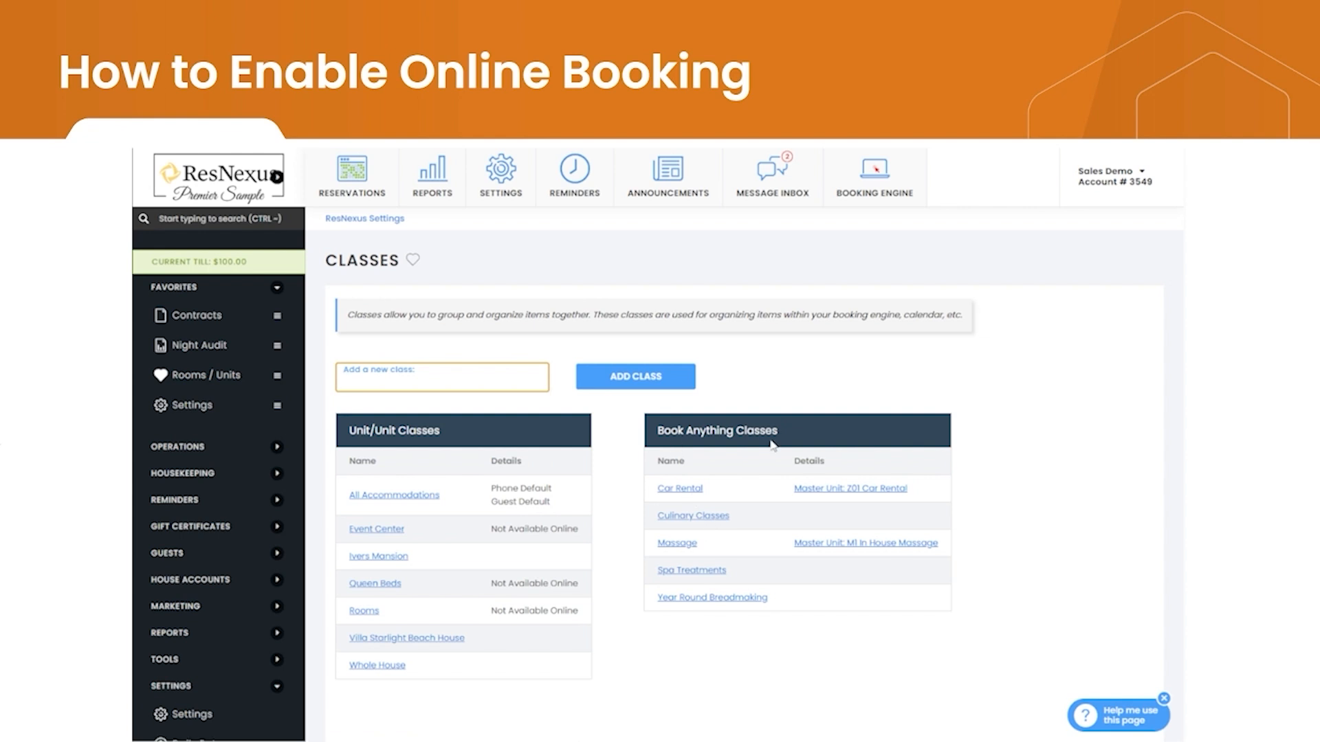
- Add a new online booking tab named Culinary Classes in the ResNexus Booking Tabs settings
left_click(394, 221)
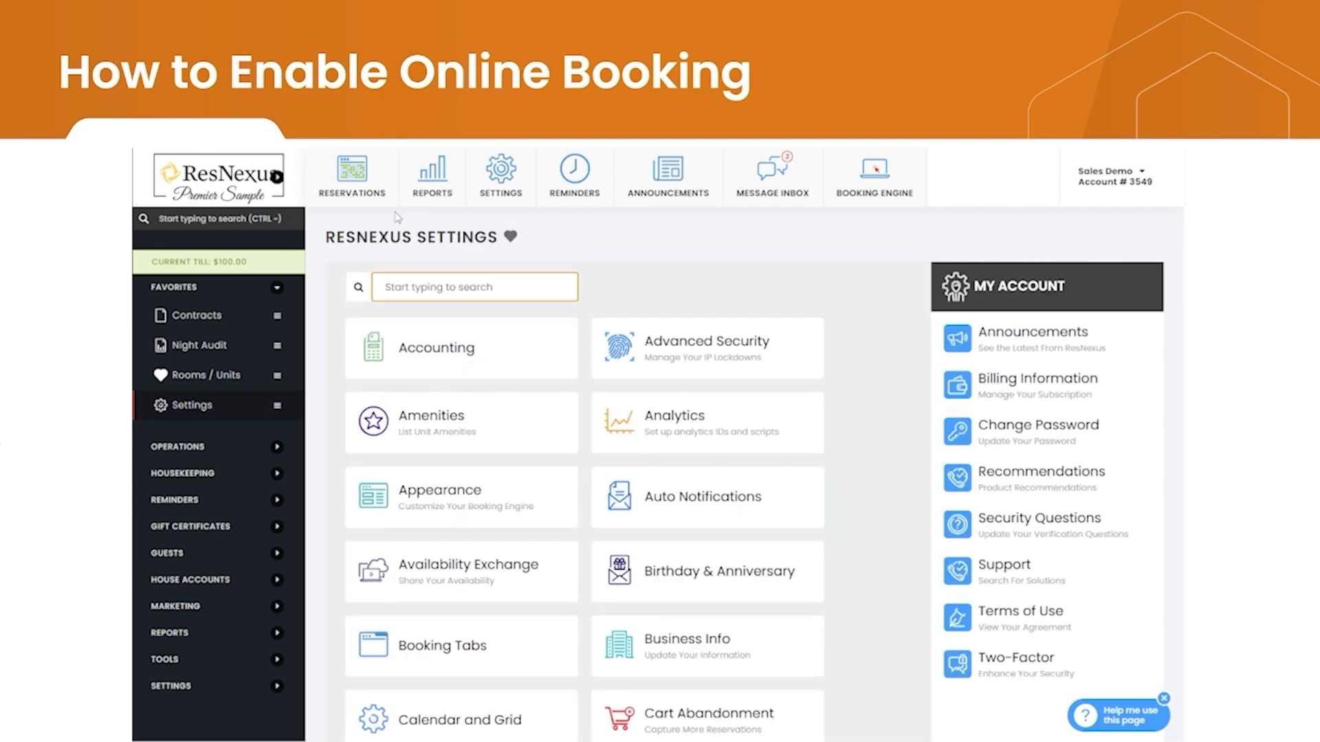
left_click(417, 647)
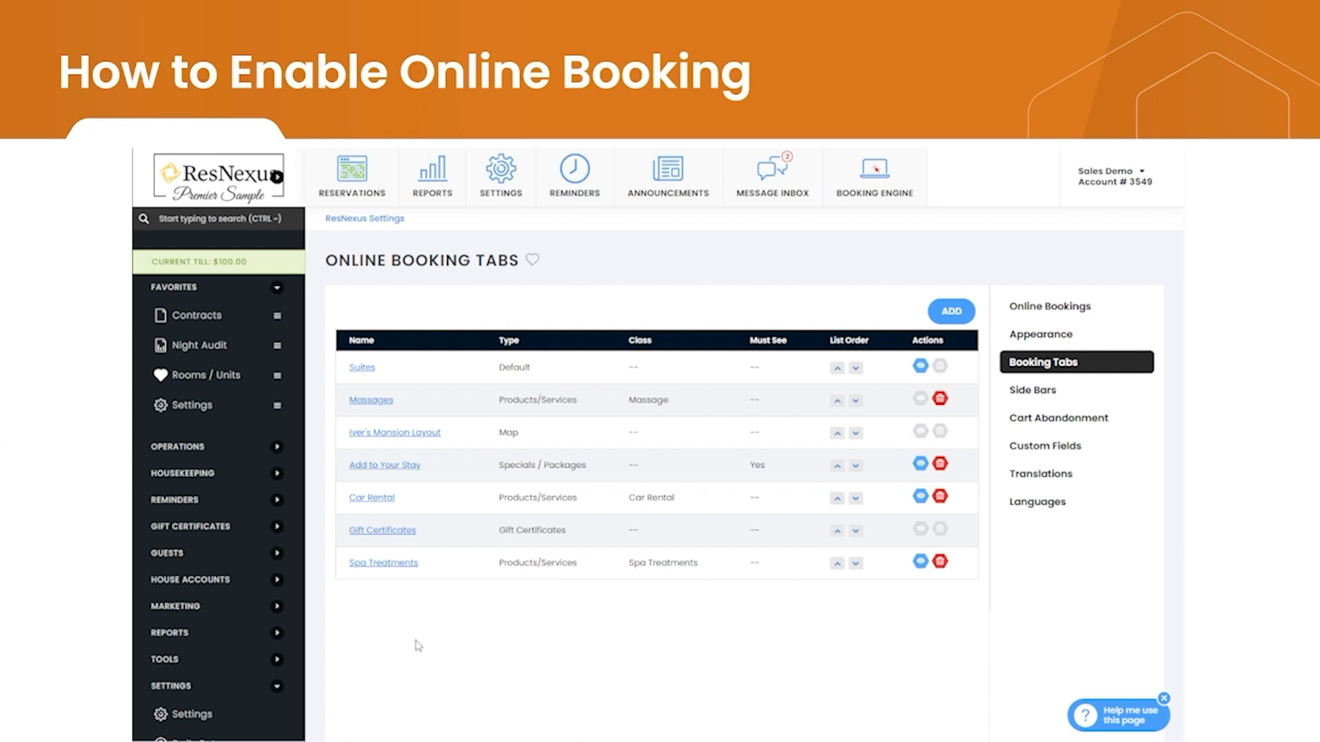
left_click(943, 323)
left_click(968, 225)
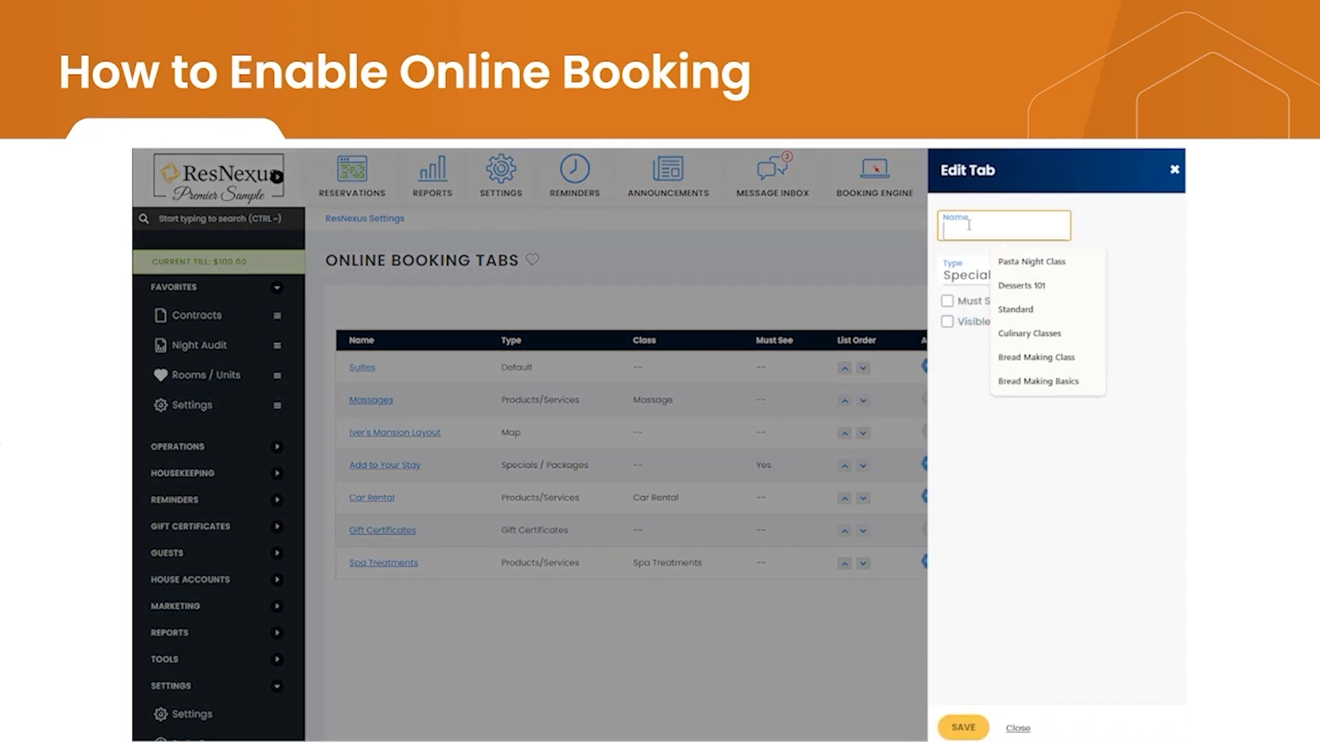
left_click(1041, 333)
- Set the tab's type to Products/Services and its class to Culinary Classes, make it visible, and save it
left_click(1018, 276)
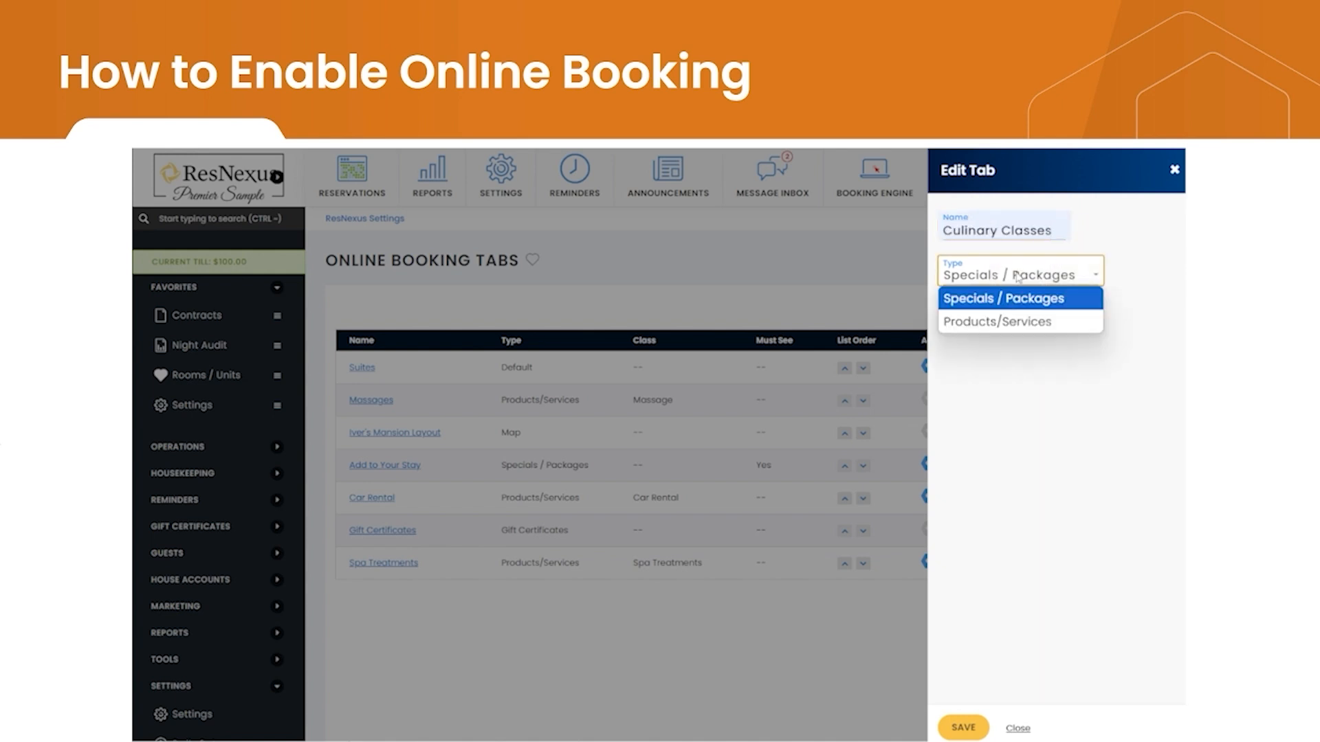
left_click(1022, 323)
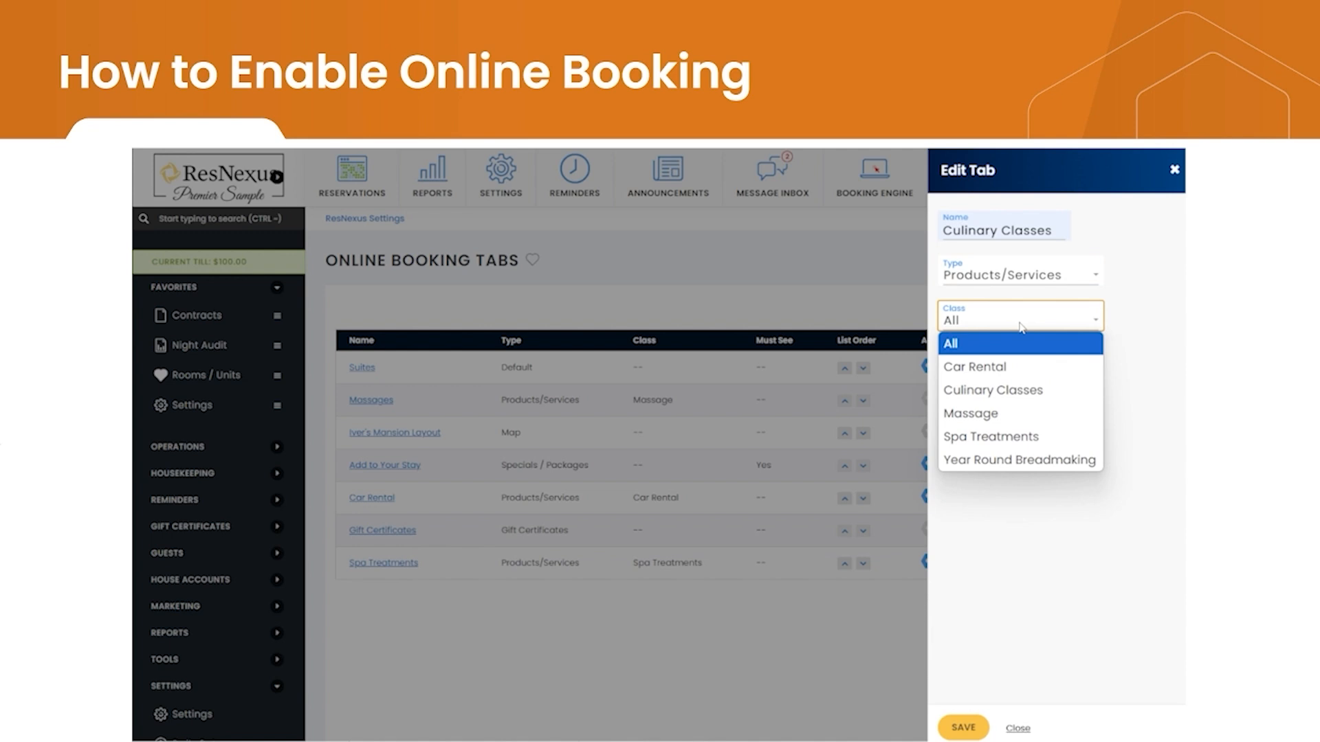
left_click(1018, 390)
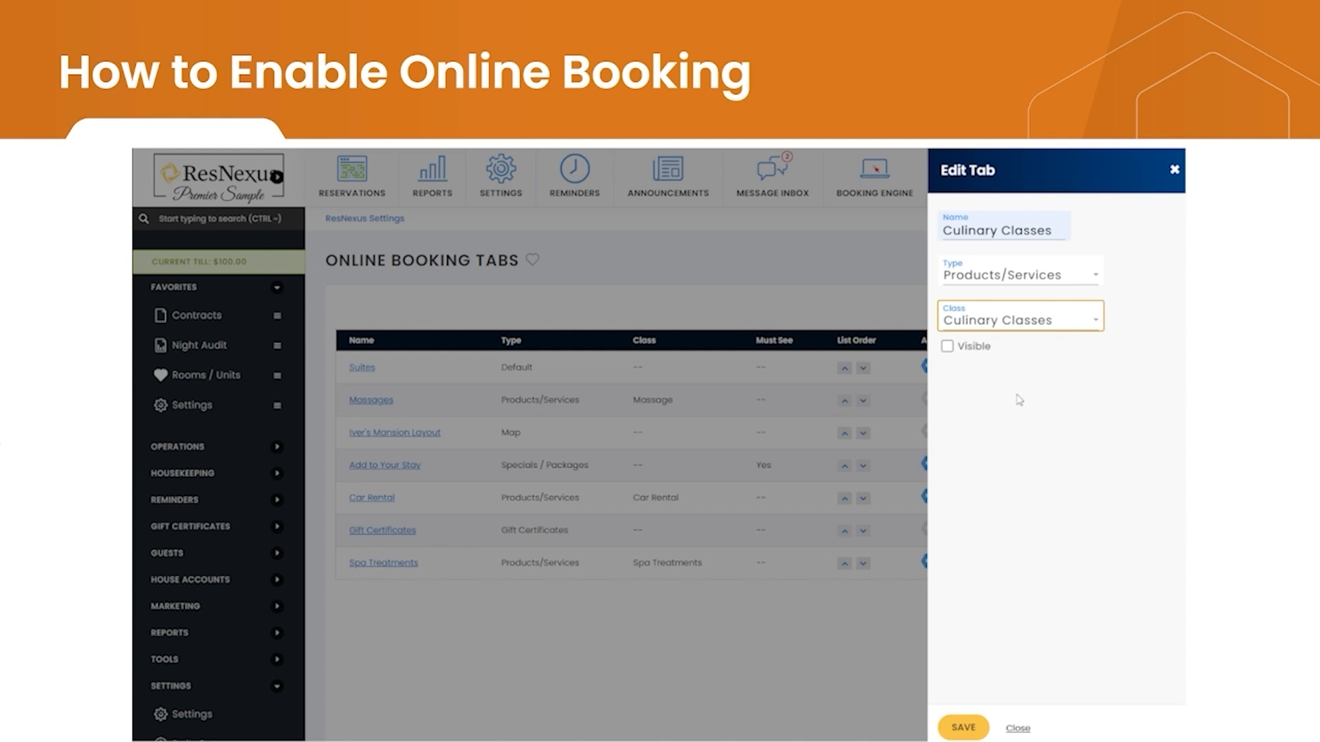
left_click(948, 349)
left_click(956, 728)
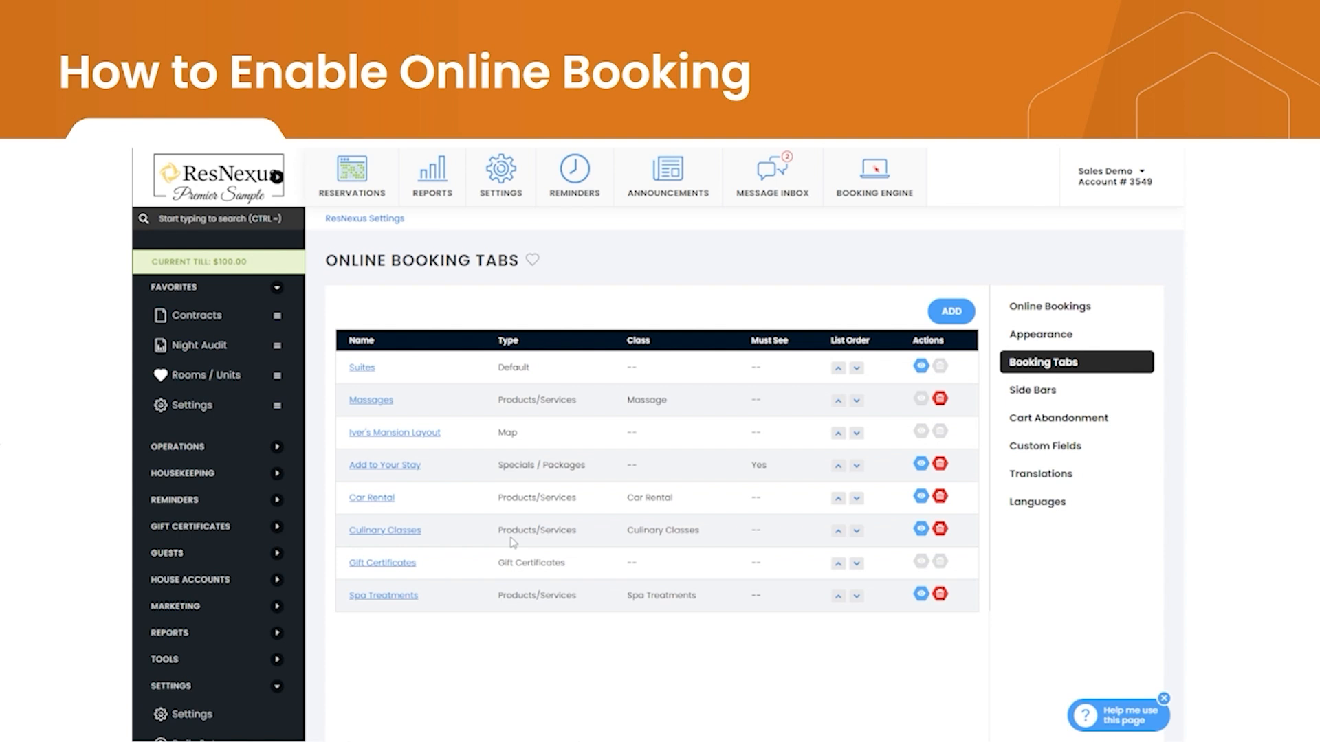
- Open the online booking engine and view its Culinary Classes offerings
left_click(858, 187)
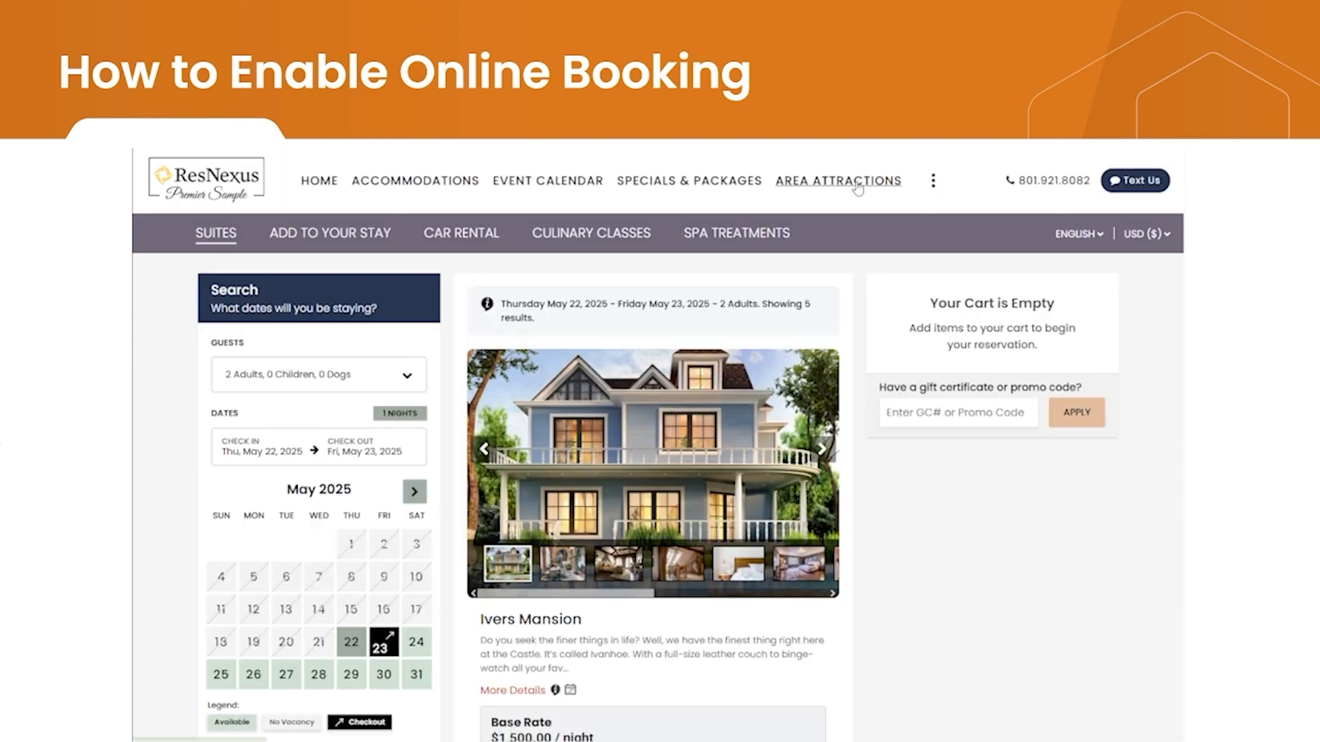
left_click(613, 236)
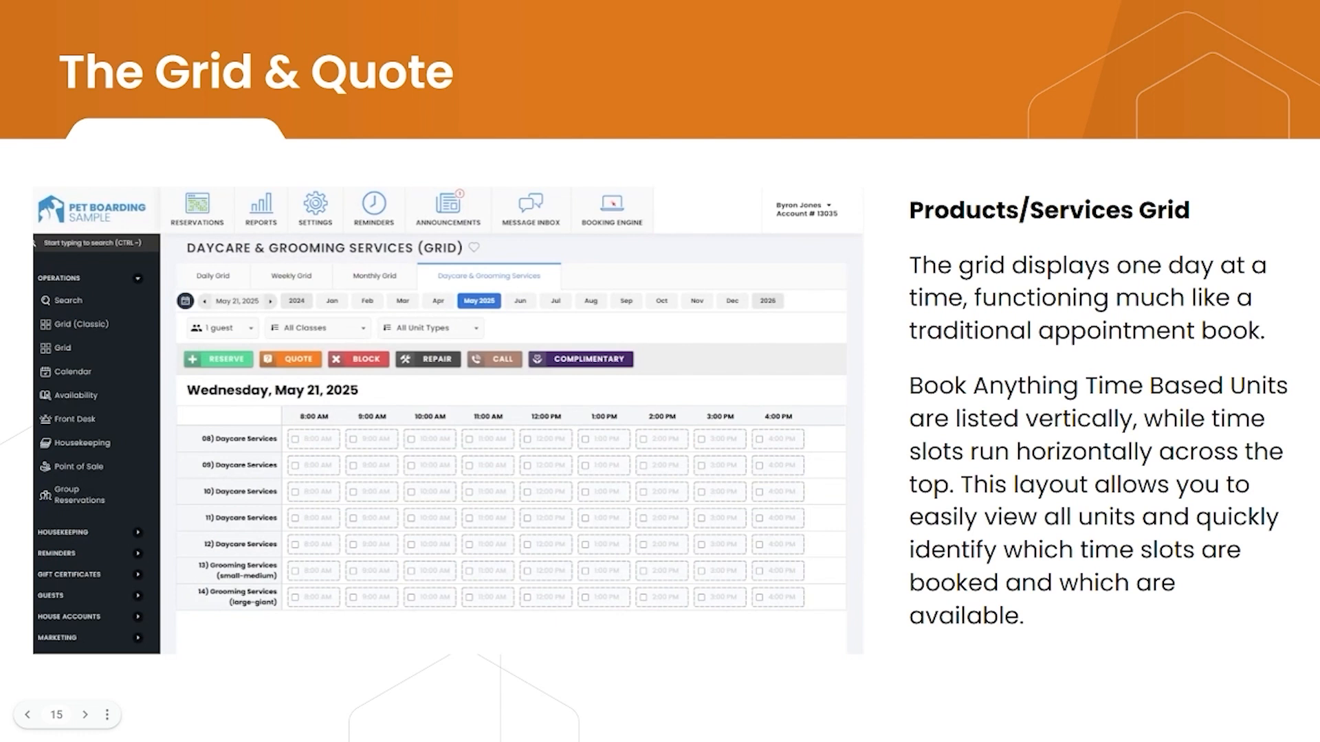
left_click(172, 402)
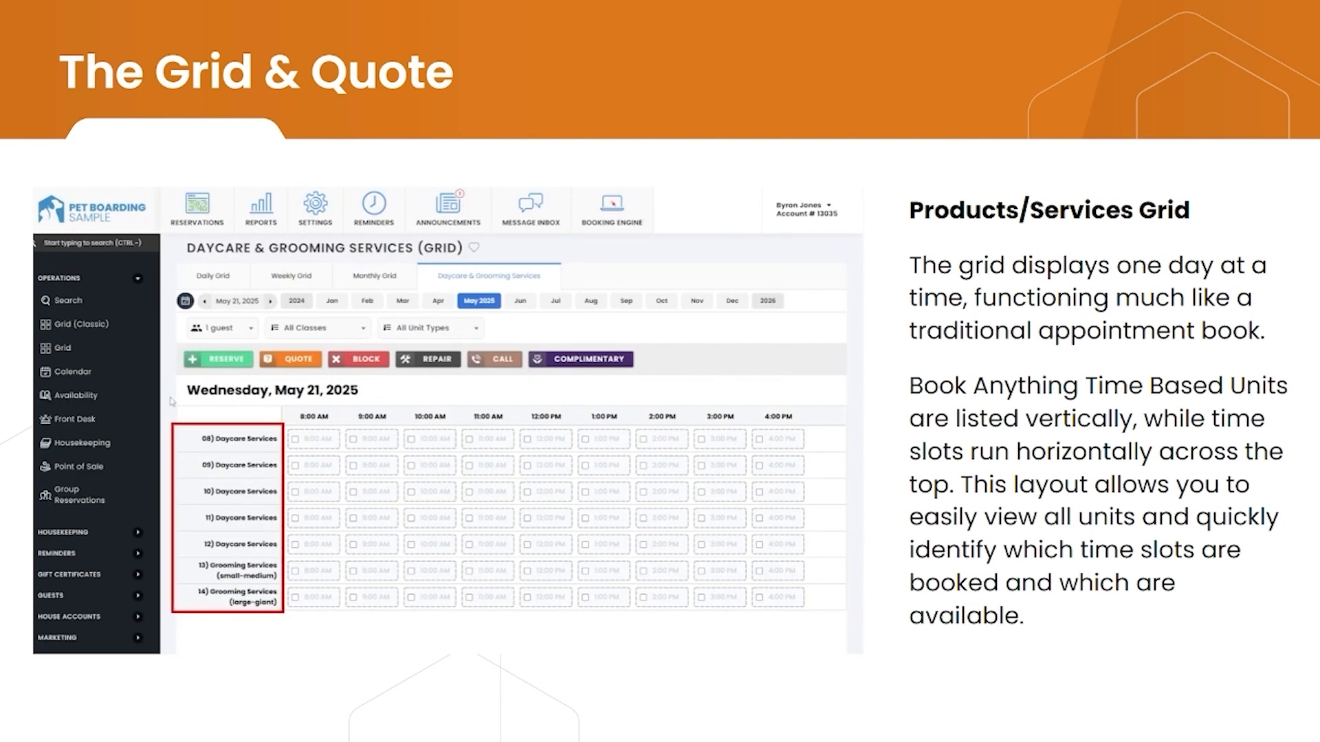
left_click(162, 438)
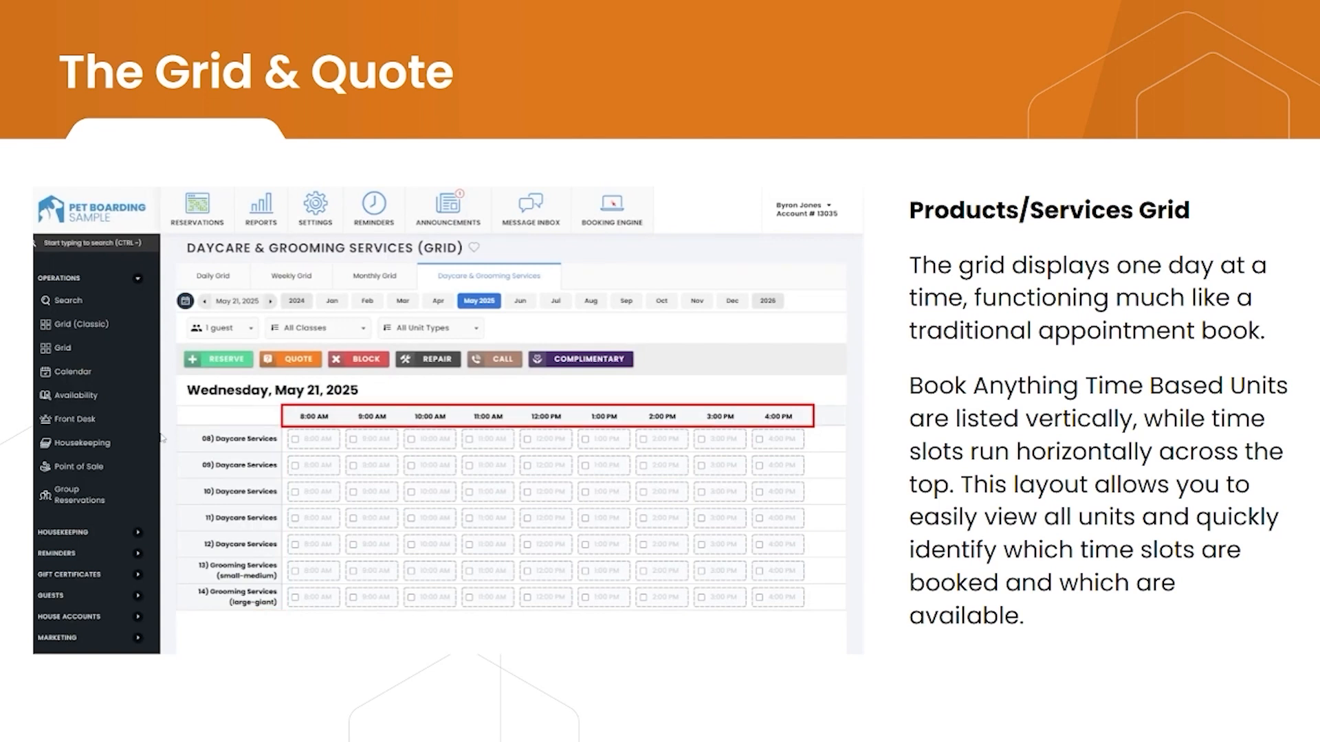
left_click(162, 438)
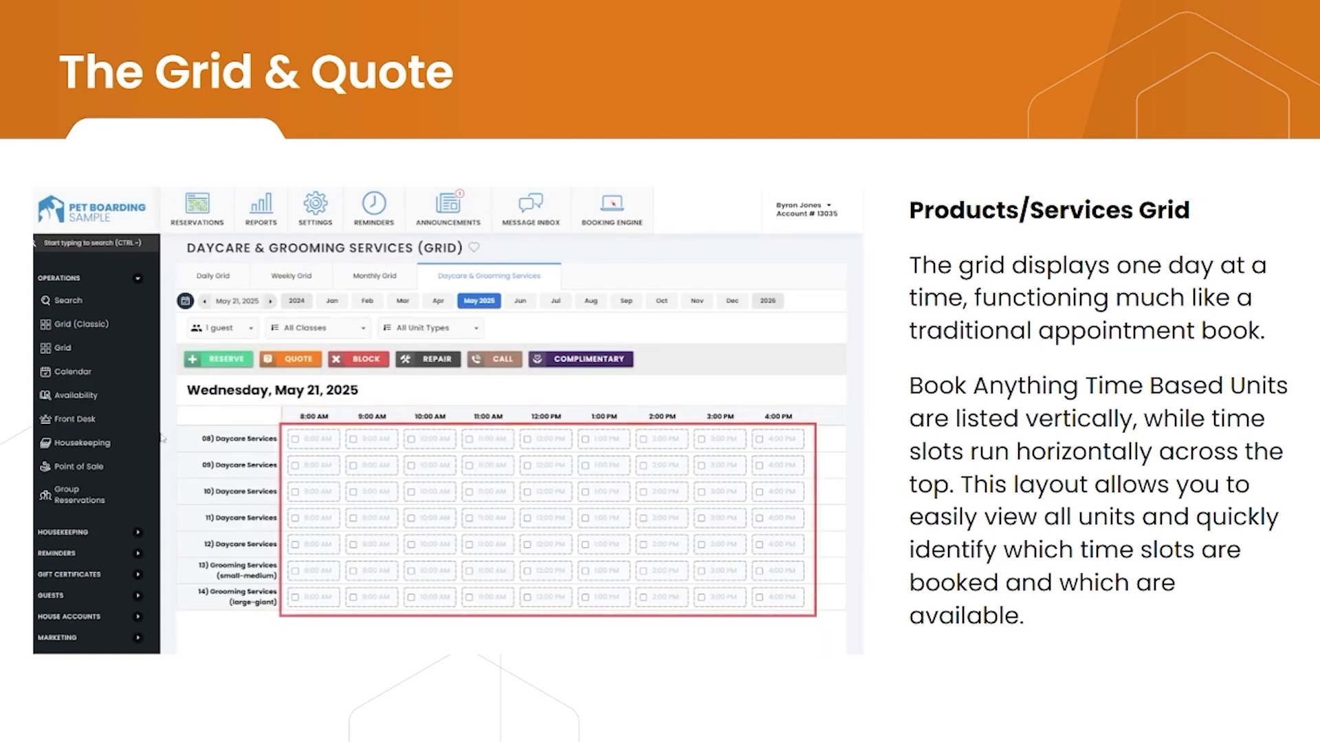